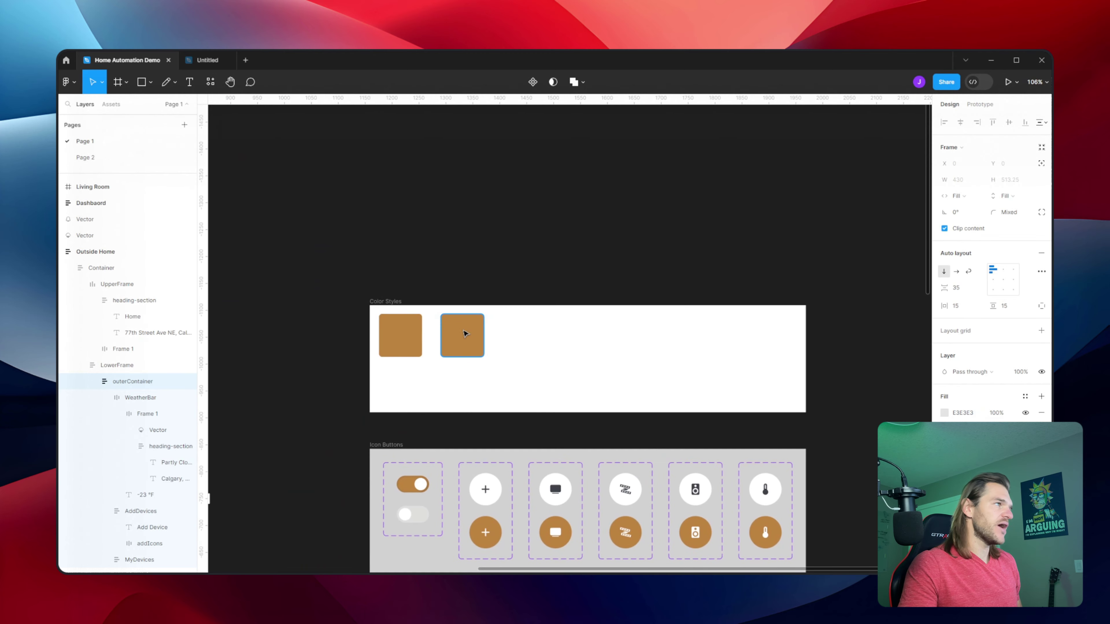
# Detach the Primary color style from the second swatch in the Color Styles frame.
pyautogui.click(465, 327)
pyautogui.click(835, 374)
pyautogui.scroll(1, 631, 346)
pyautogui.scroll(3, 631, 346)
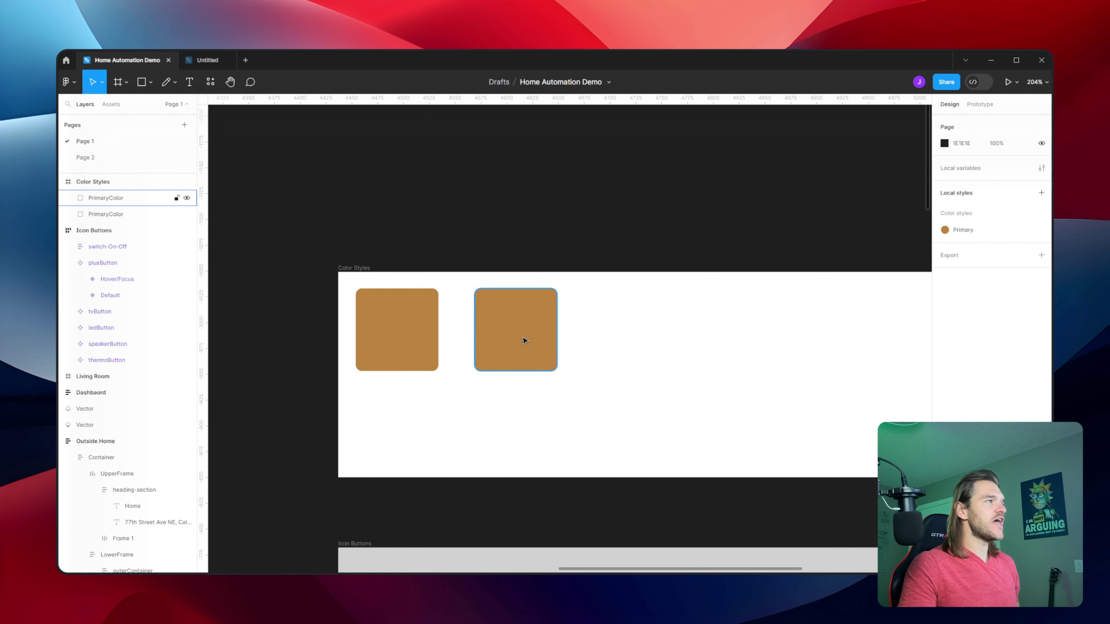
pyautogui.click(382, 345)
pyautogui.click(382, 345)
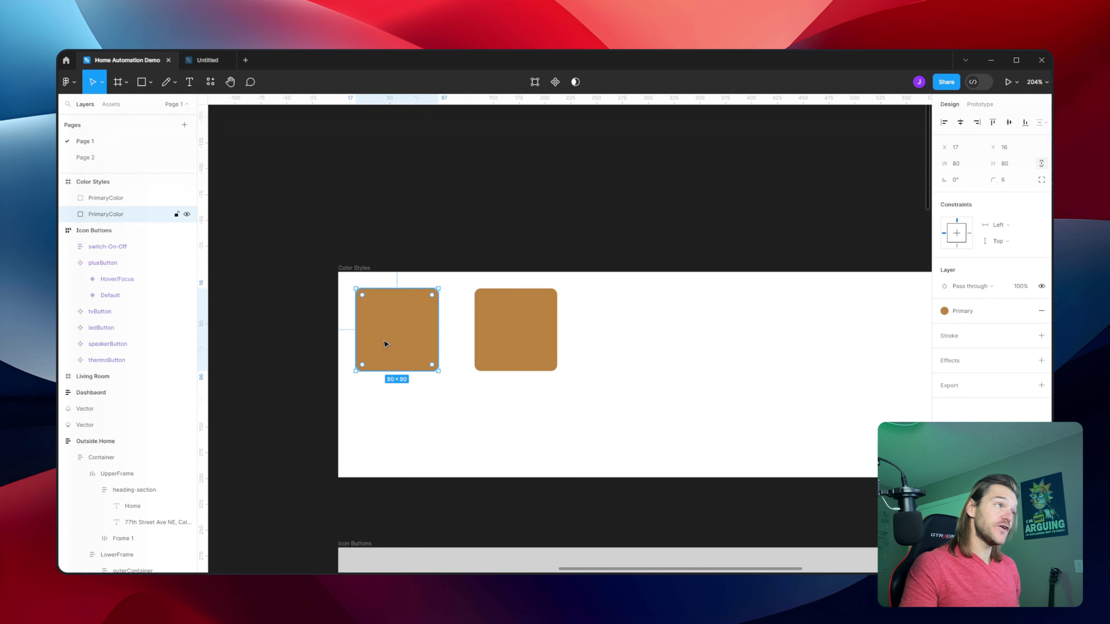
pyautogui.click(503, 338)
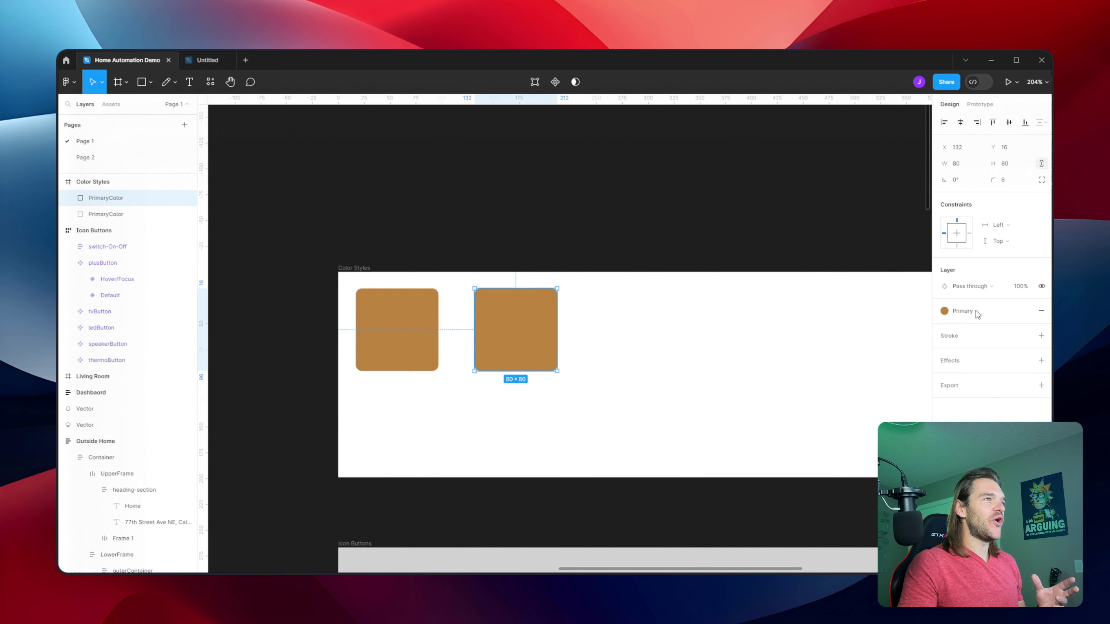
pyautogui.moveTo(1027, 311)
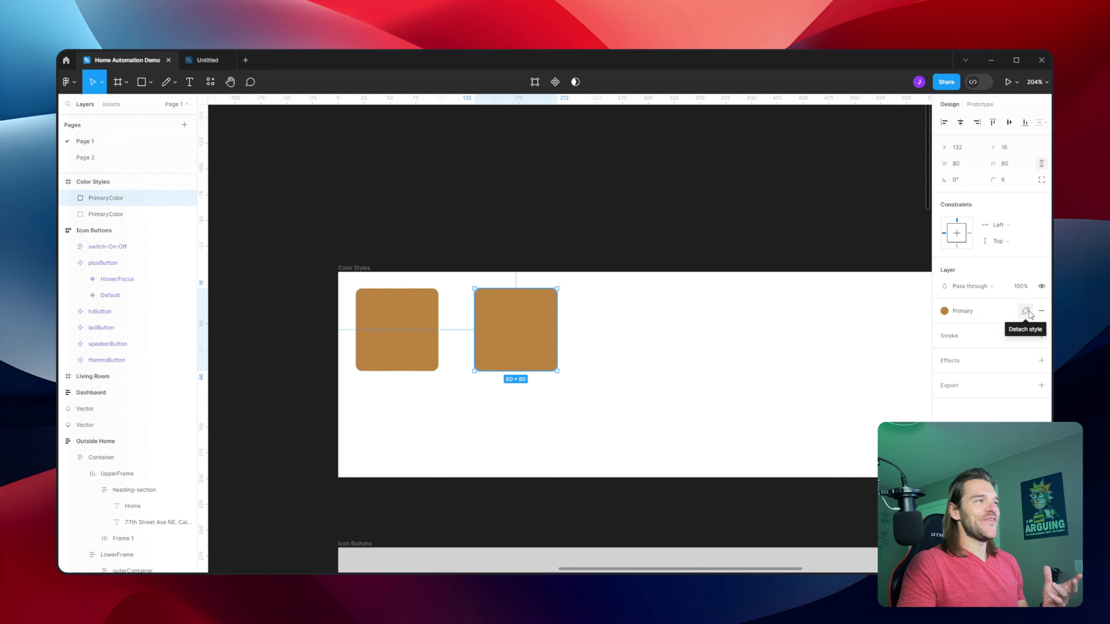
pyautogui.click(1027, 312)
# Set the second swatch's fill color to hex E3E3E3.
pyautogui.click(944, 327)
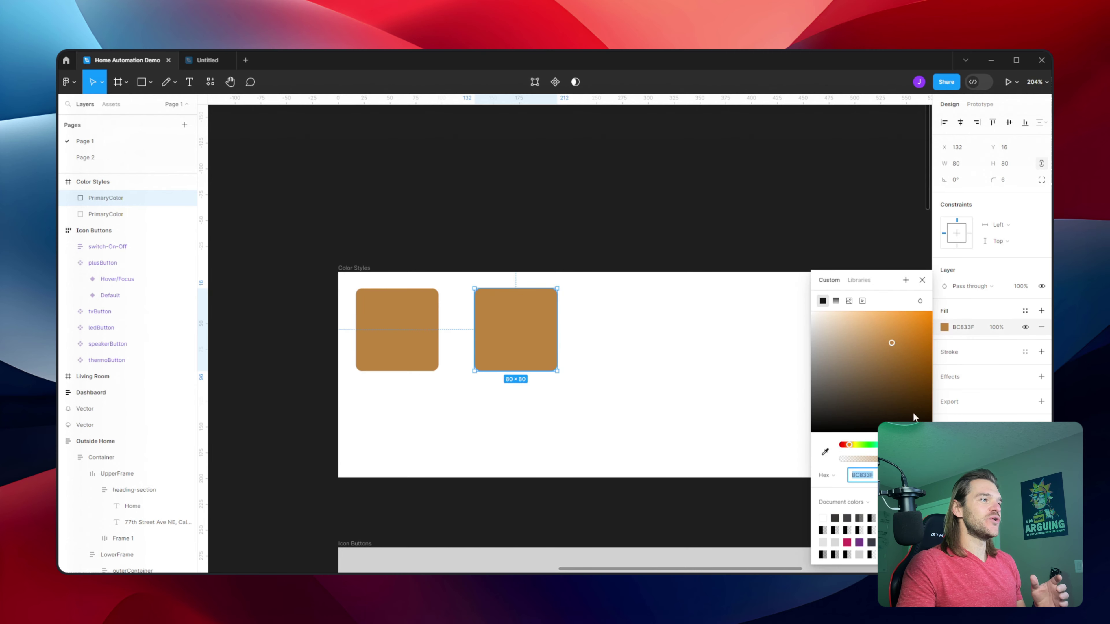
pyautogui.click(874, 480)
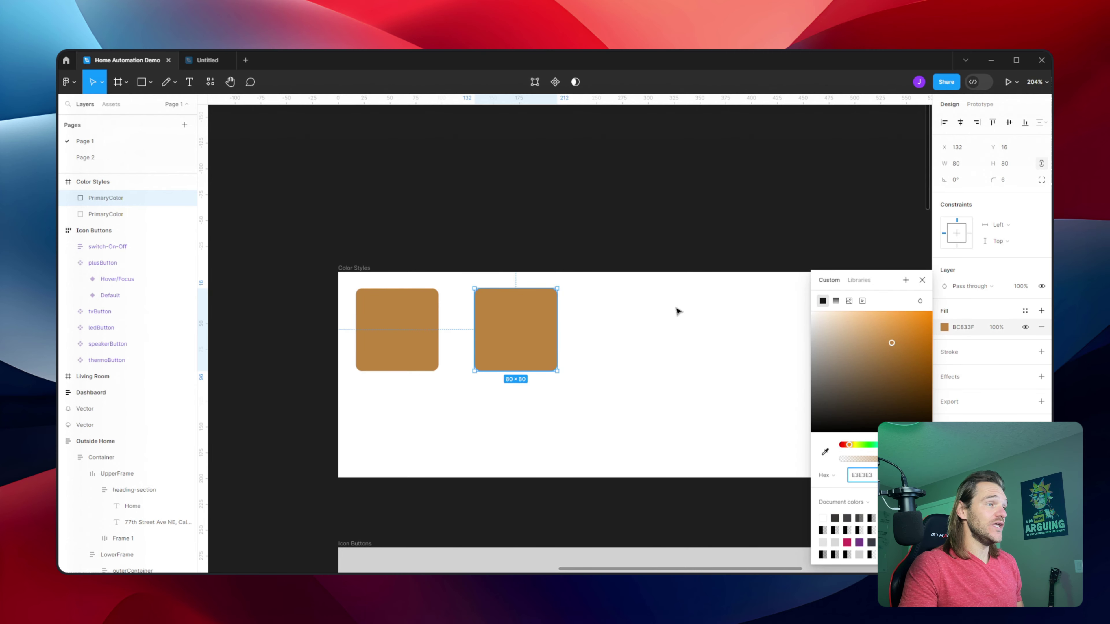
pyautogui.write('E3E3E3')
pyautogui.press('Return')
pyautogui.click(666, 248)
pyautogui.scroll(1, 606, 327)
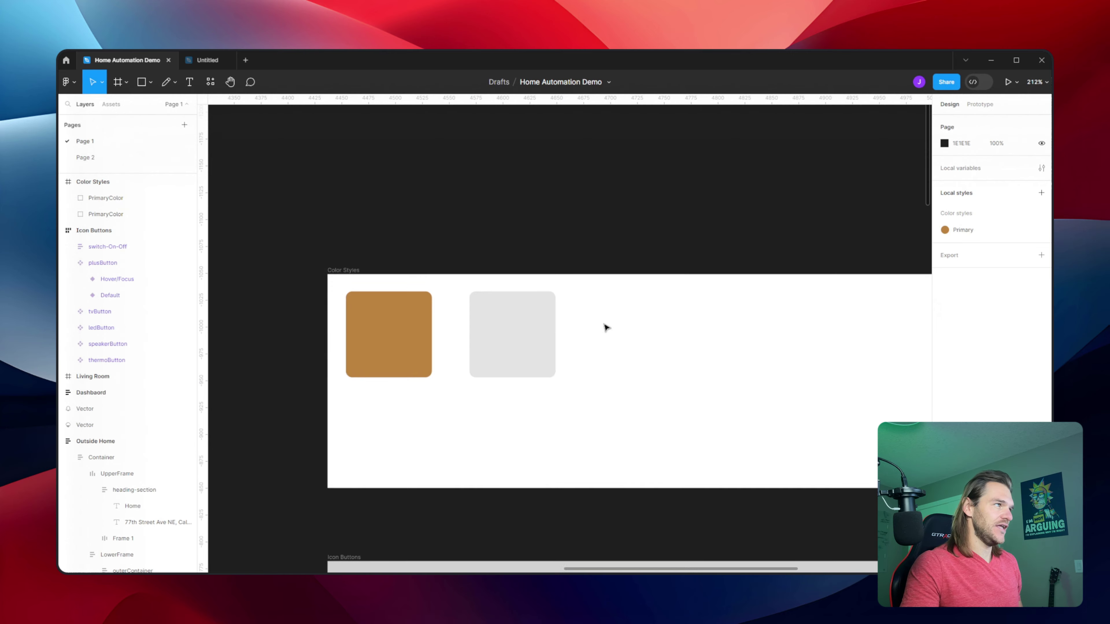
# Rename the light grey swatch's layer to SecondColor.
pyautogui.click(540, 341)
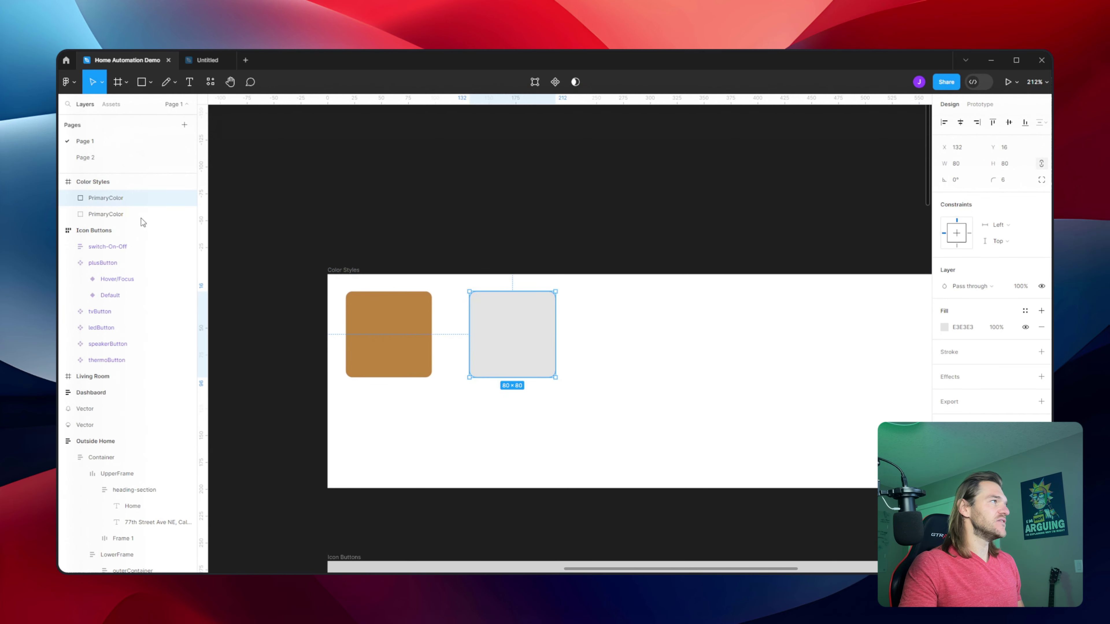
pyautogui.doubleClick(106, 199)
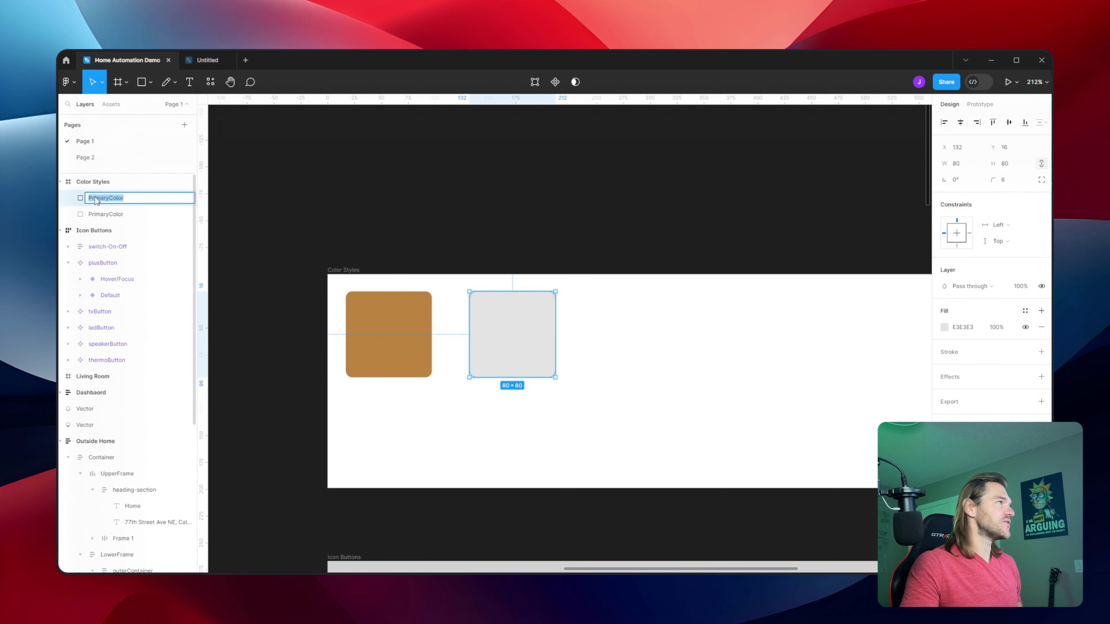
pyautogui.click(107, 200)
pyautogui.moveTo(107, 201); pyautogui.dragTo(82, 200)
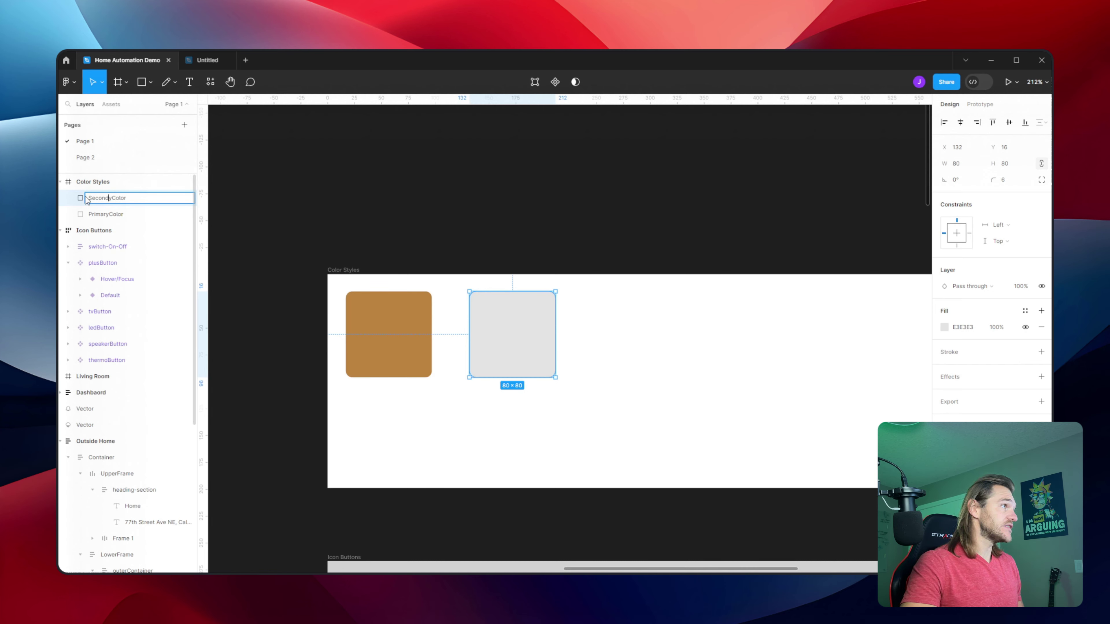
pyautogui.press('Return')
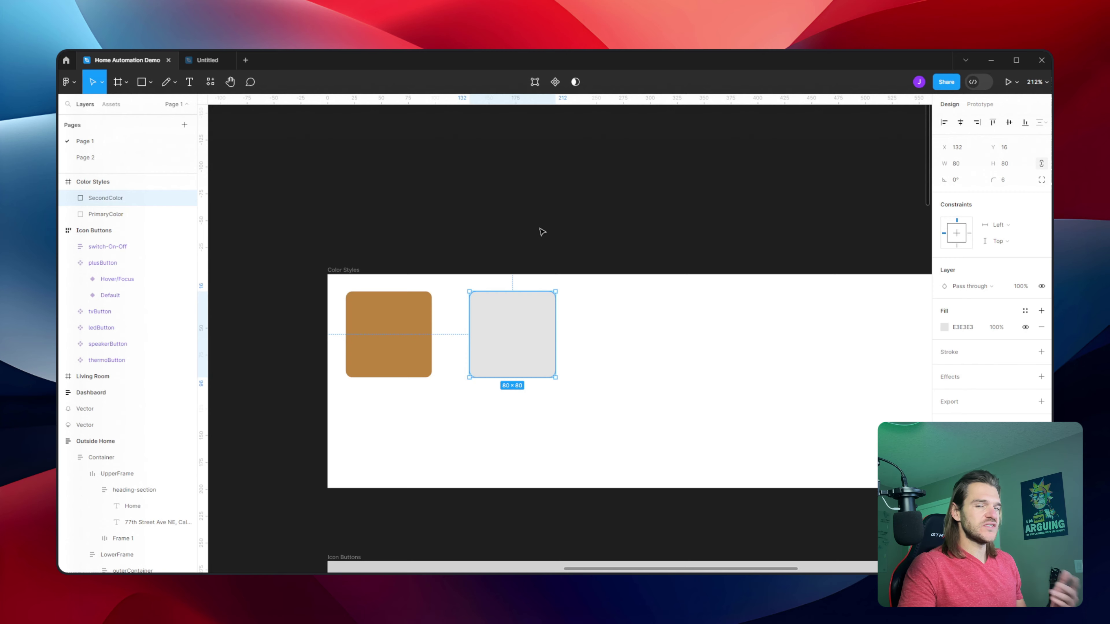
# Create a color style from the light grey swatch's fill, named Secondary with the description Secondary Color.
pyautogui.click(1025, 311)
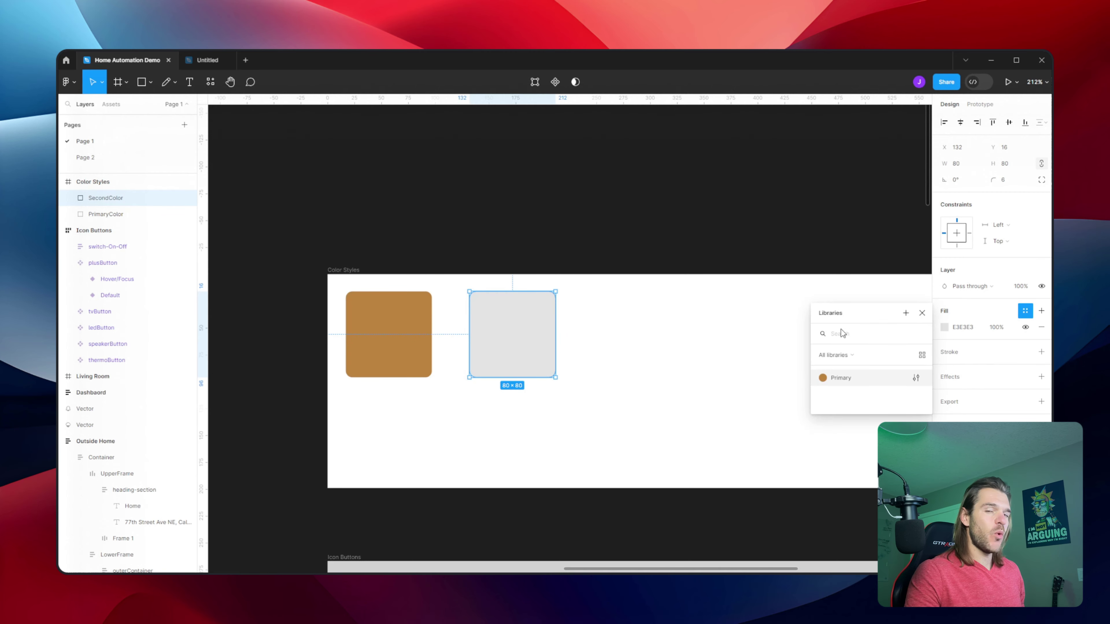
pyautogui.click(905, 313)
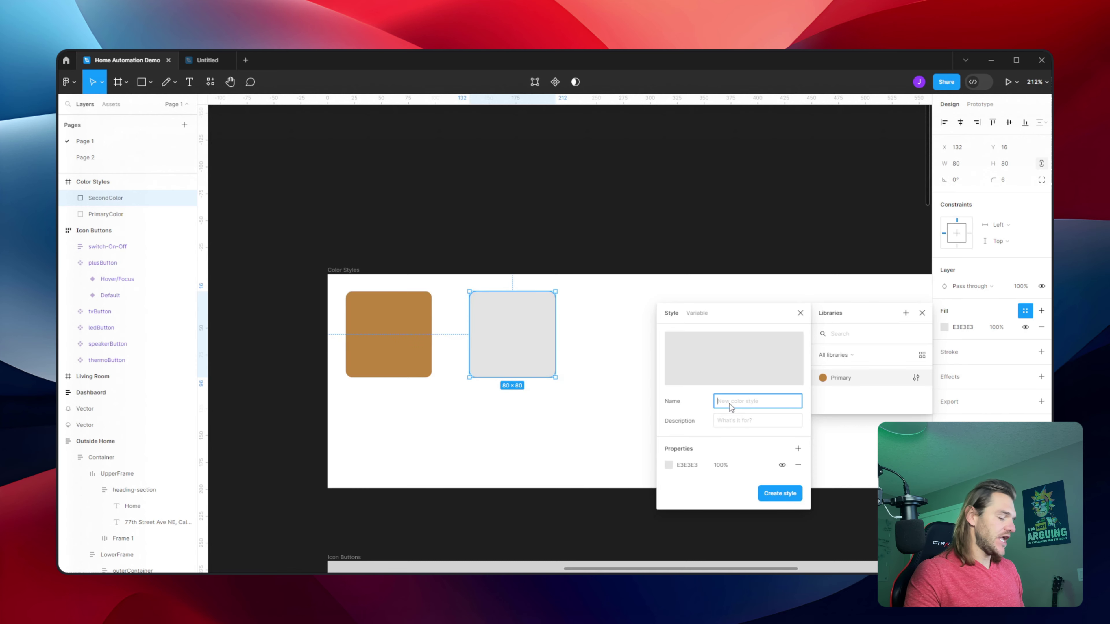
pyautogui.press('Tab')
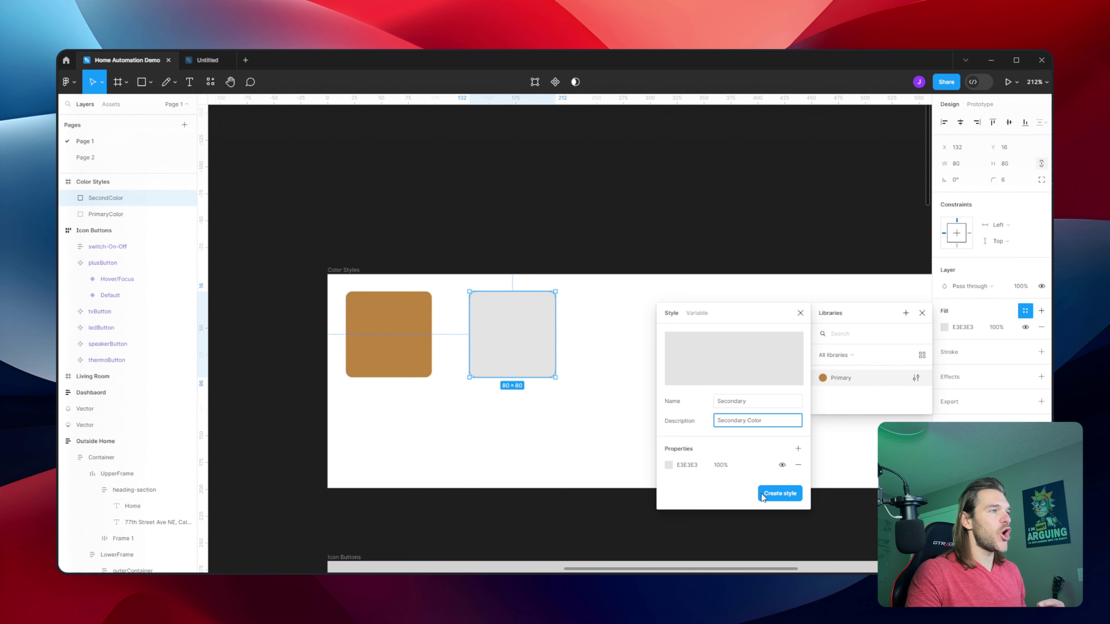
pyautogui.click(766, 501)
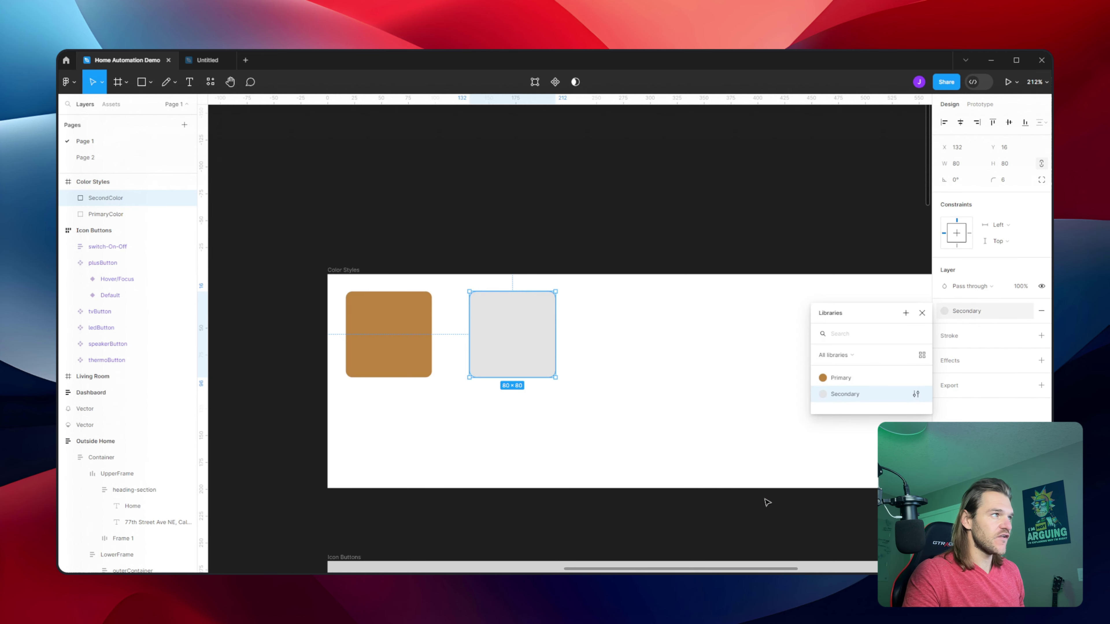
pyautogui.click(701, 216)
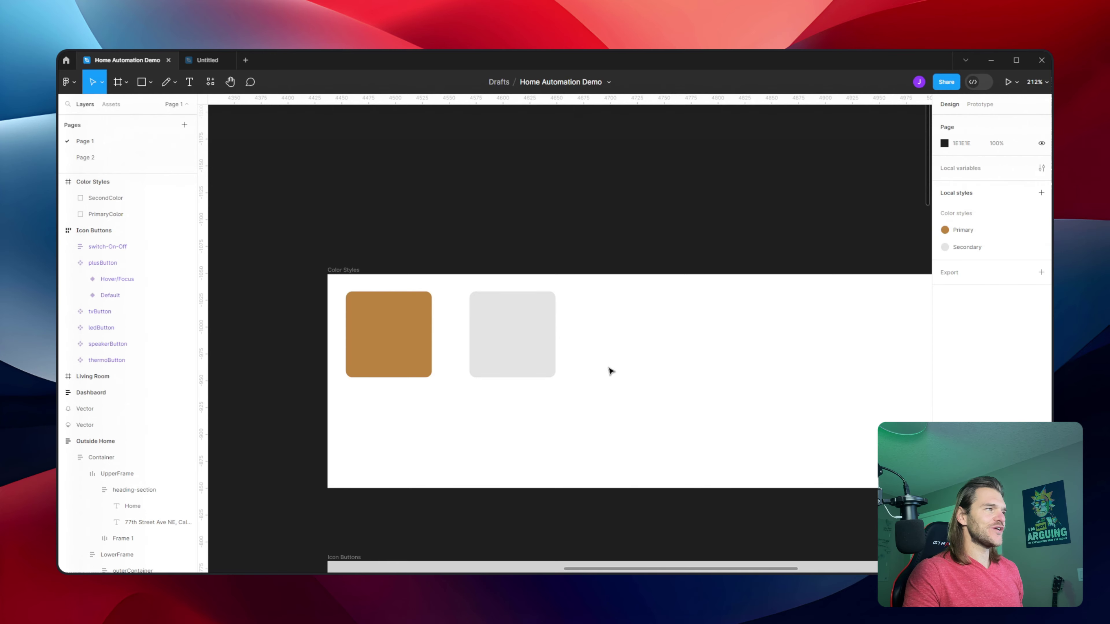
# Copy the fill hex code of the Add Device heading in the Outside Home screen.
pyautogui.scroll(-3, 602, 364)
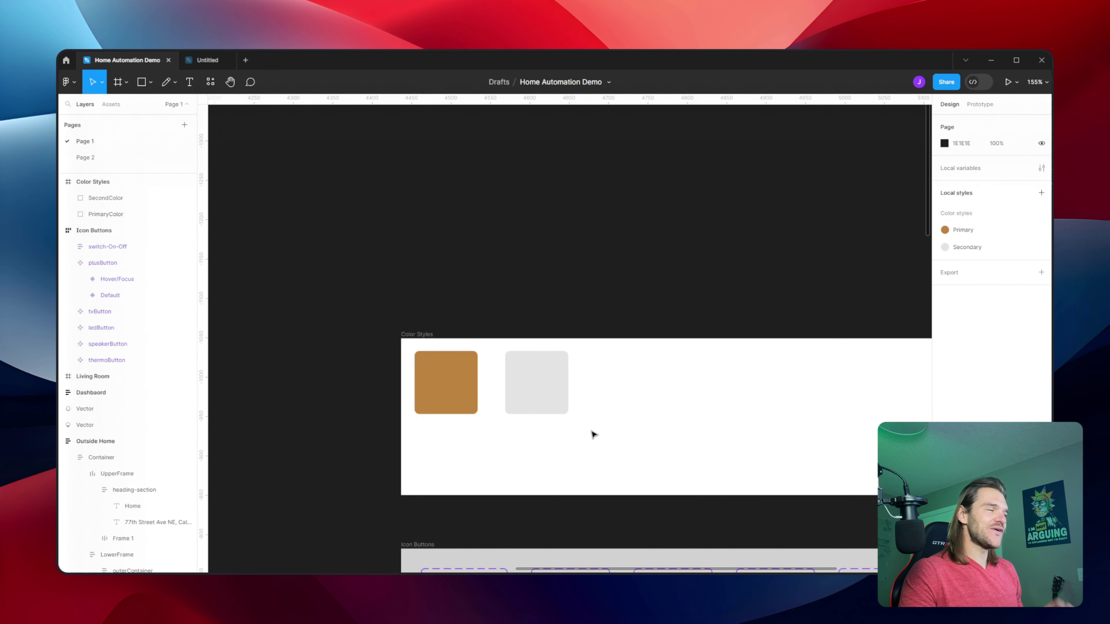
pyautogui.scroll(-5, 593, 434)
pyautogui.scroll(-5, 593, 434)
pyautogui.scroll(-5, 669, 176)
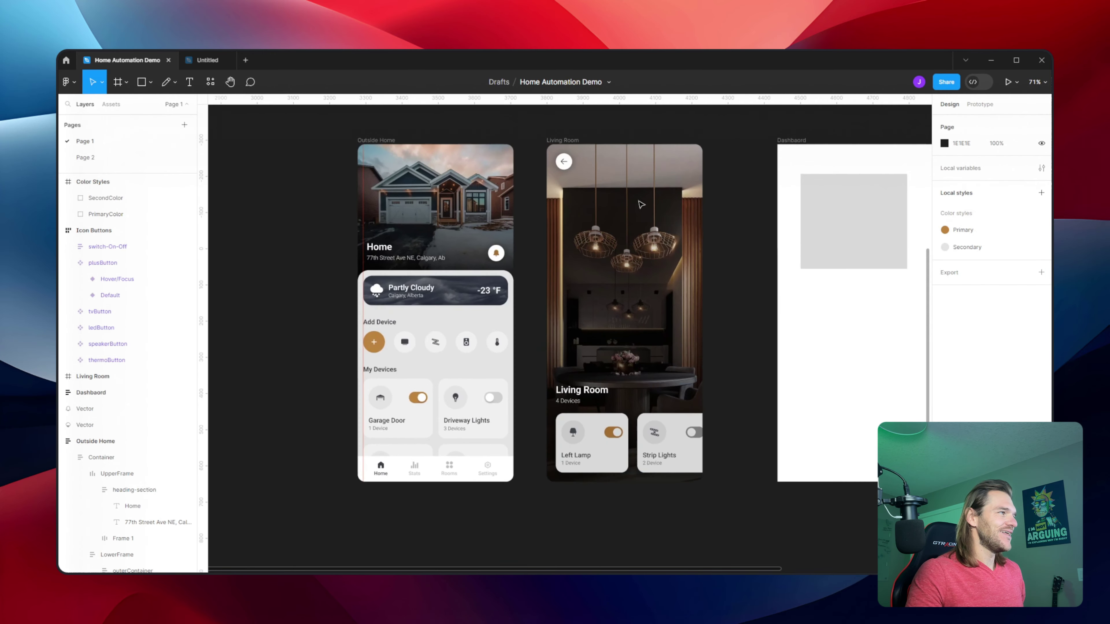
pyautogui.scroll(5, 397, 297)
pyautogui.keyDown('ctrl'); pyautogui.click(388, 340); pyautogui.keyUp('ctrl')
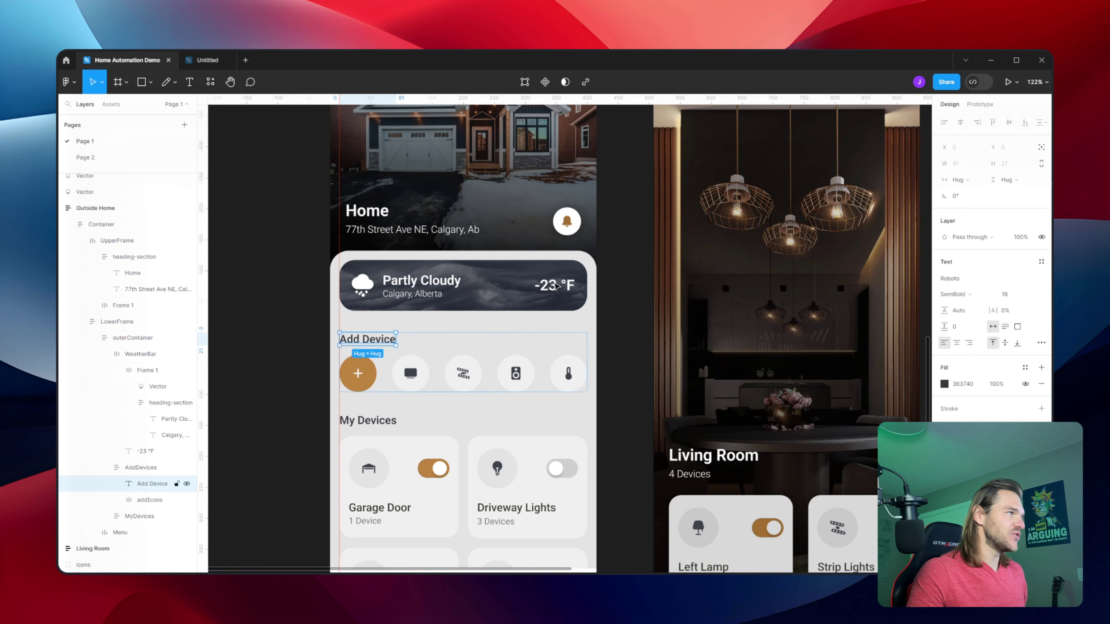
pyautogui.click(963, 384)
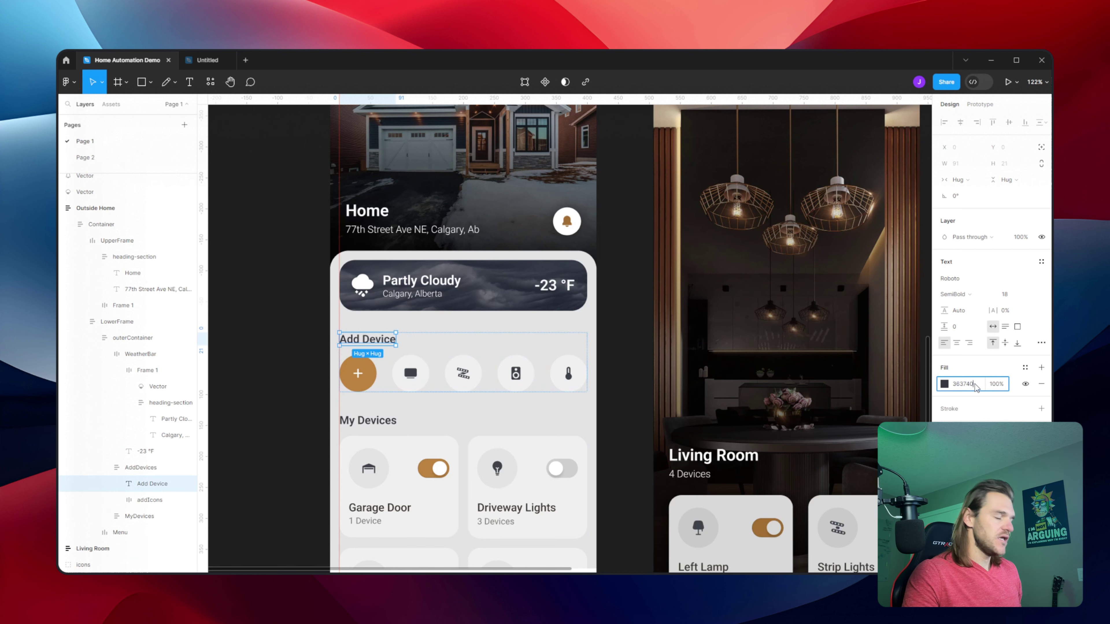
pyautogui.click(605, 326)
# Duplicate the light grey swatch in the Color Styles frame and place the copy beside it at about X 242, Y 16.
pyautogui.hscroll(15, 496, 327)
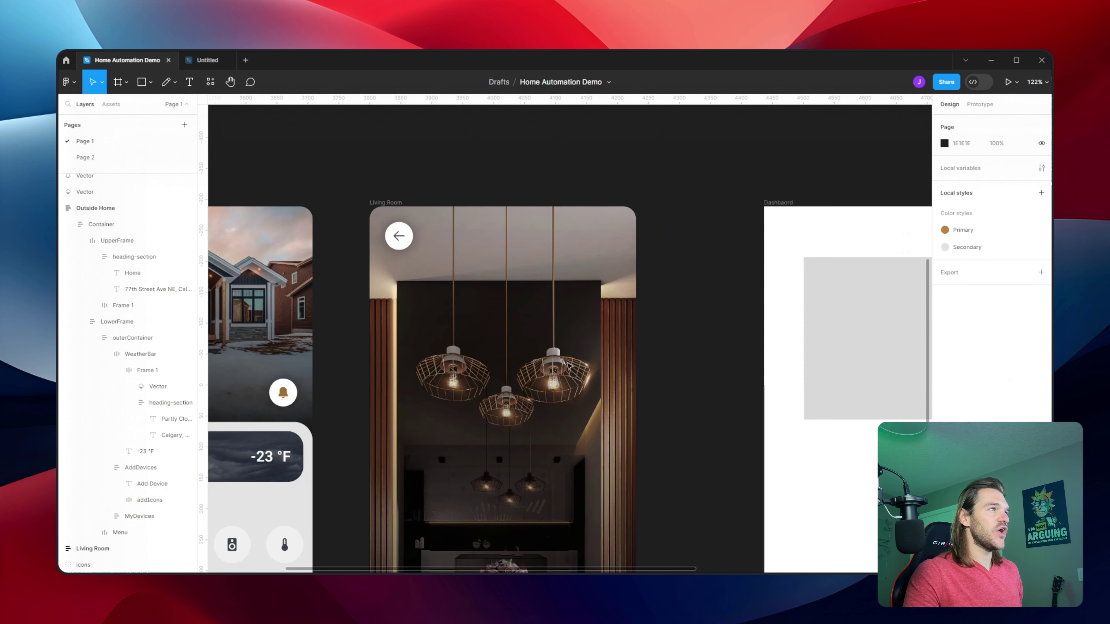
pyautogui.scroll(15, 496, 328)
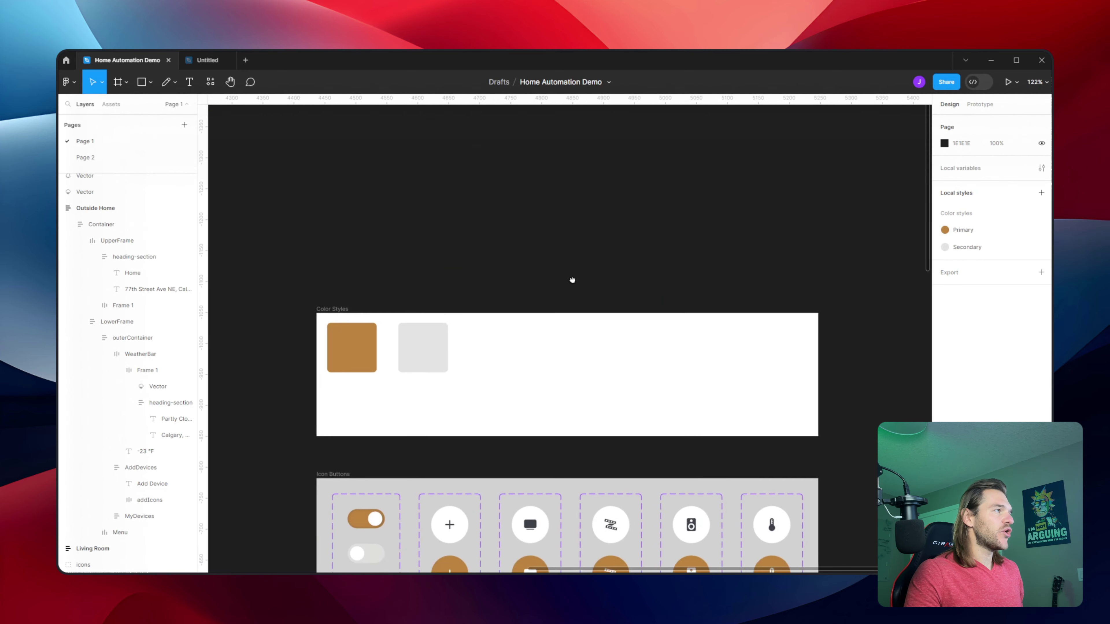
pyautogui.scroll(3, 487, 347)
pyautogui.scroll(3, 488, 348)
pyautogui.click(466, 347)
pyautogui.moveTo(379, 205); pyautogui.dragTo(503, 206)
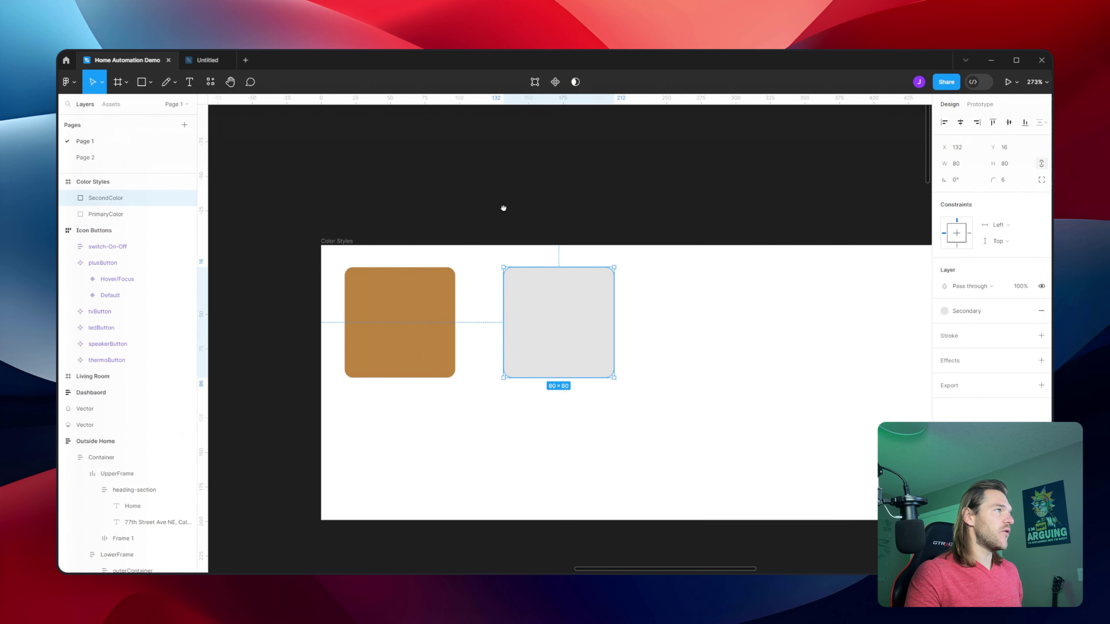
pyautogui.hscroll(3, 576, 300)
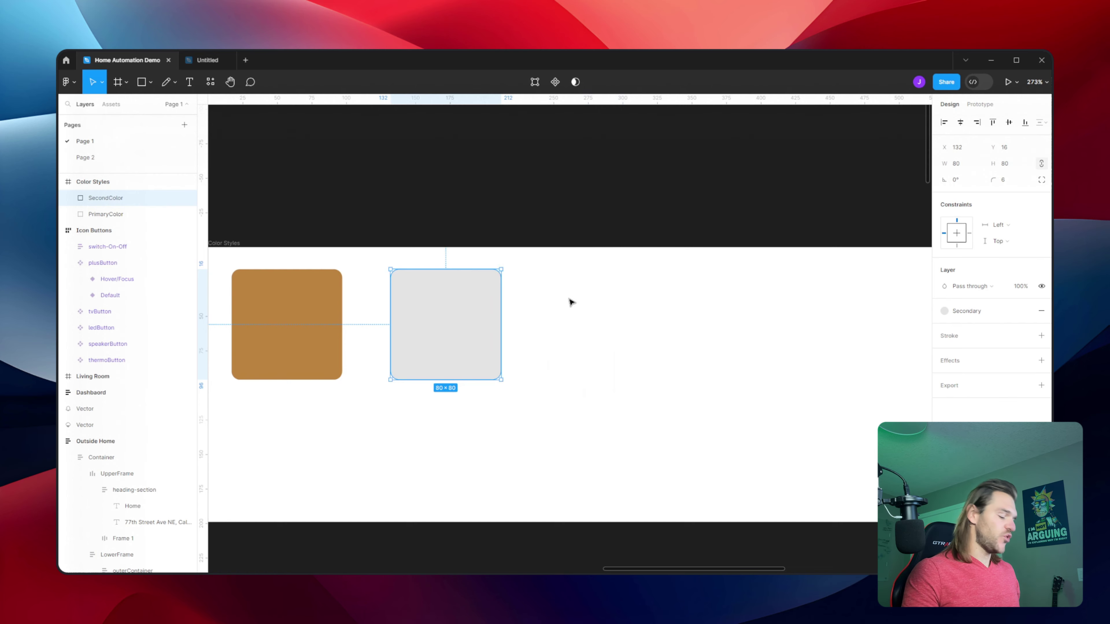
pyautogui.hotkey('ctrl', 'd')
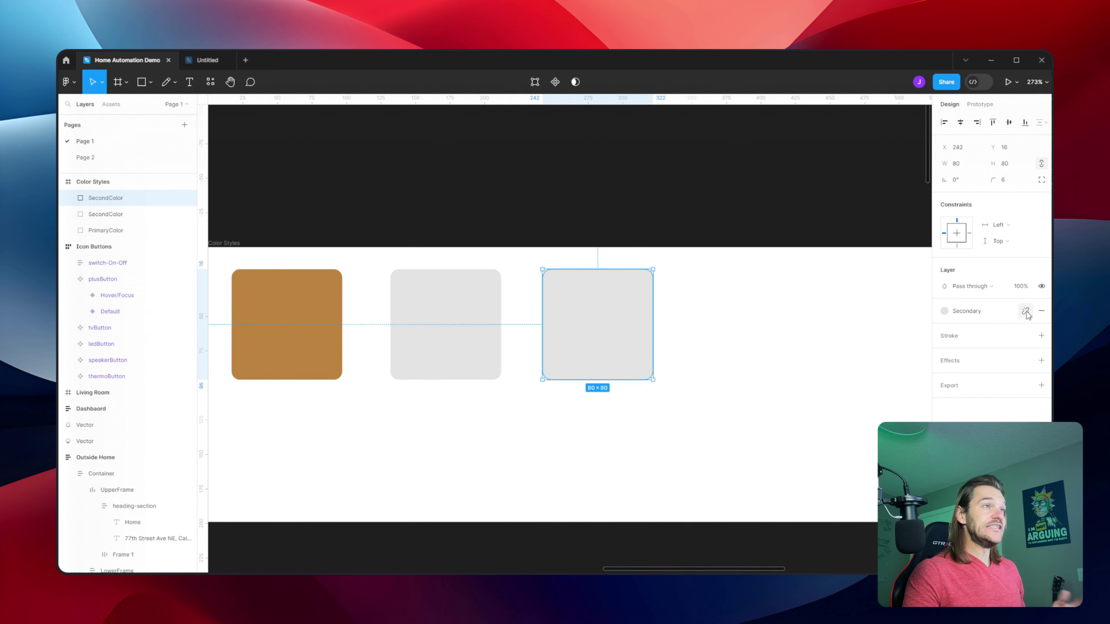
# Detach the Secondary style from the third swatch and set its fill to hex 363740.
pyautogui.click(1026, 311)
pyautogui.click(945, 327)
pyautogui.click(961, 332)
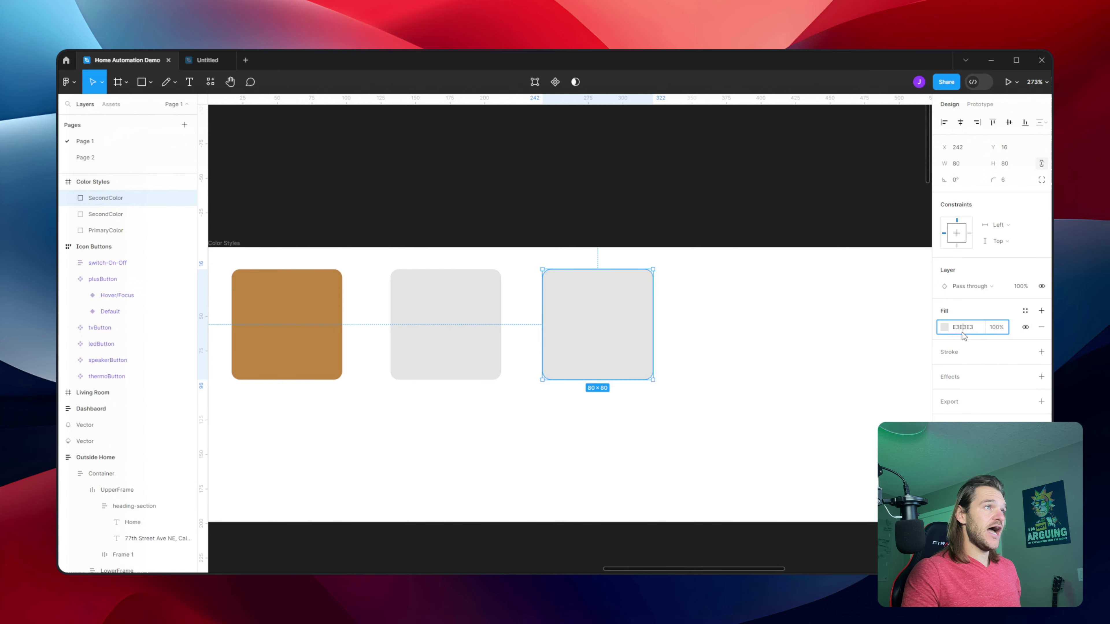
pyautogui.press('Return')
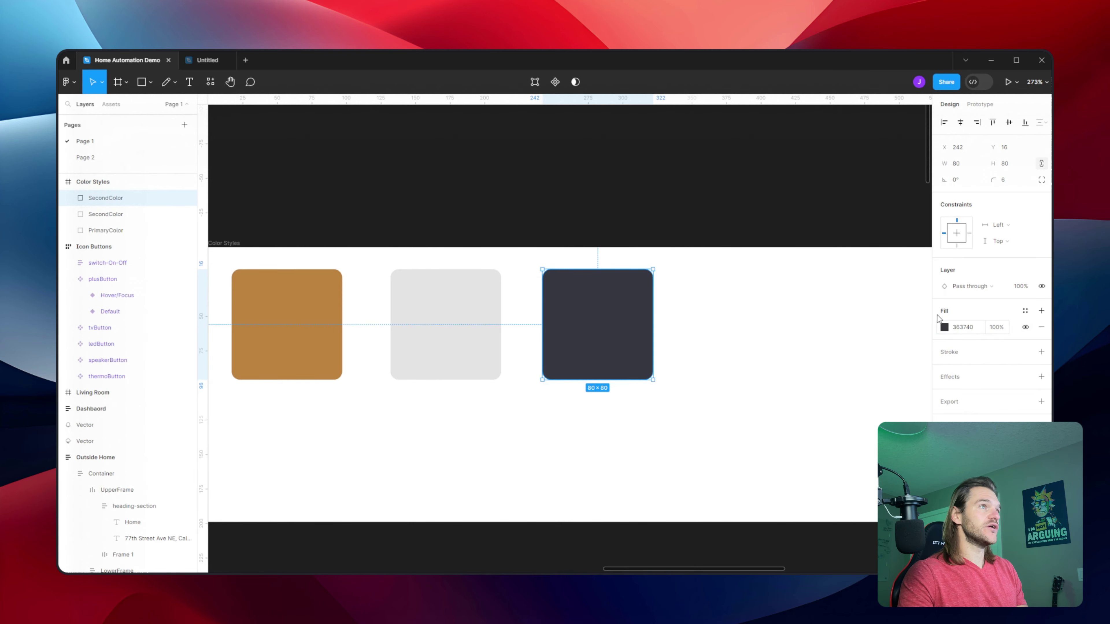
pyautogui.click(743, 273)
pyautogui.scroll(2, 706, 258)
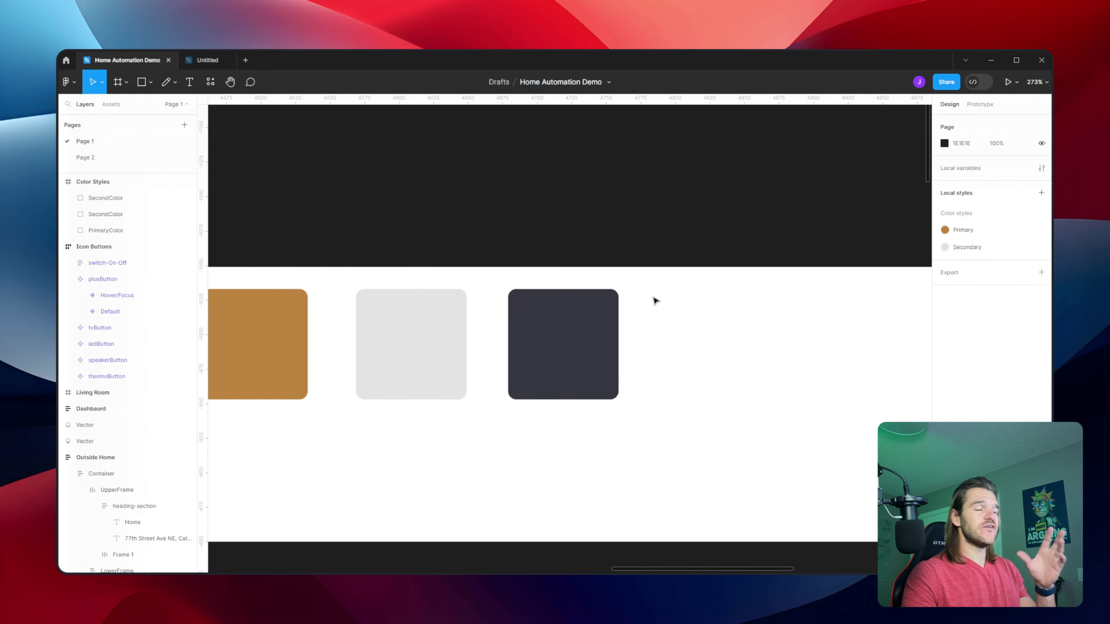
# Create a color style from the third swatch's fill, named Dark with the description Dark Color.
pyautogui.click(605, 342)
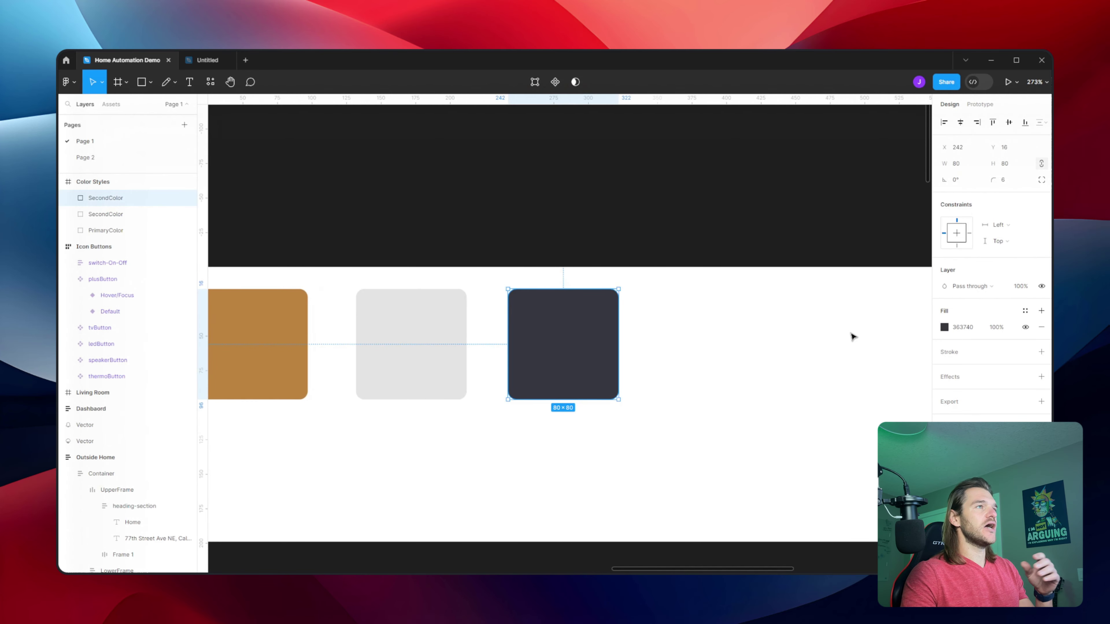
pyautogui.click(1025, 310)
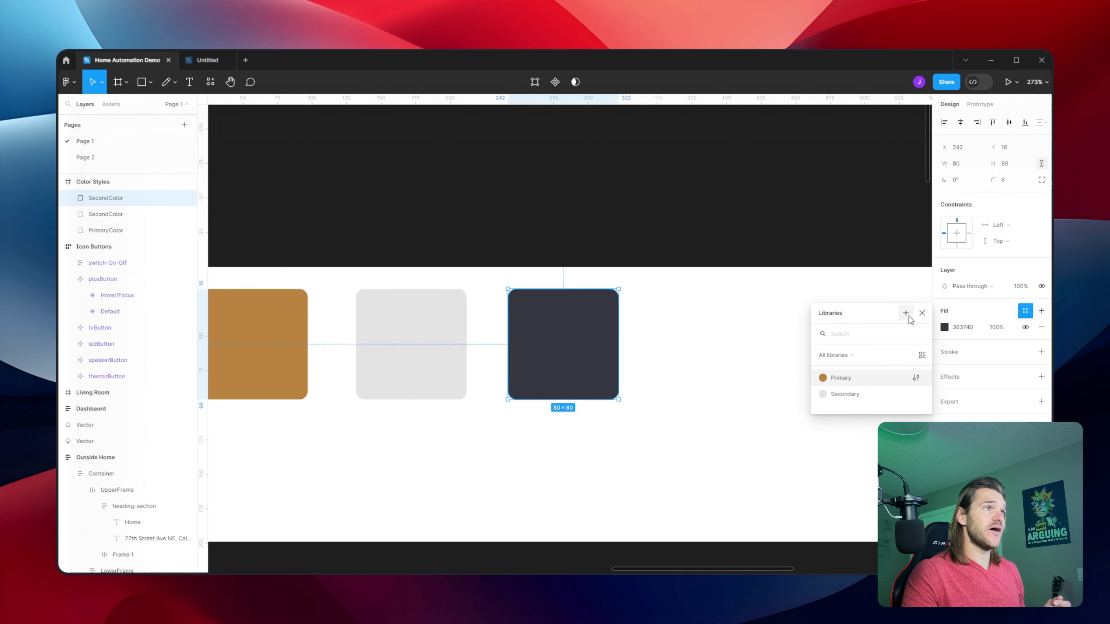
pyautogui.click(906, 313)
pyautogui.write('Dark')
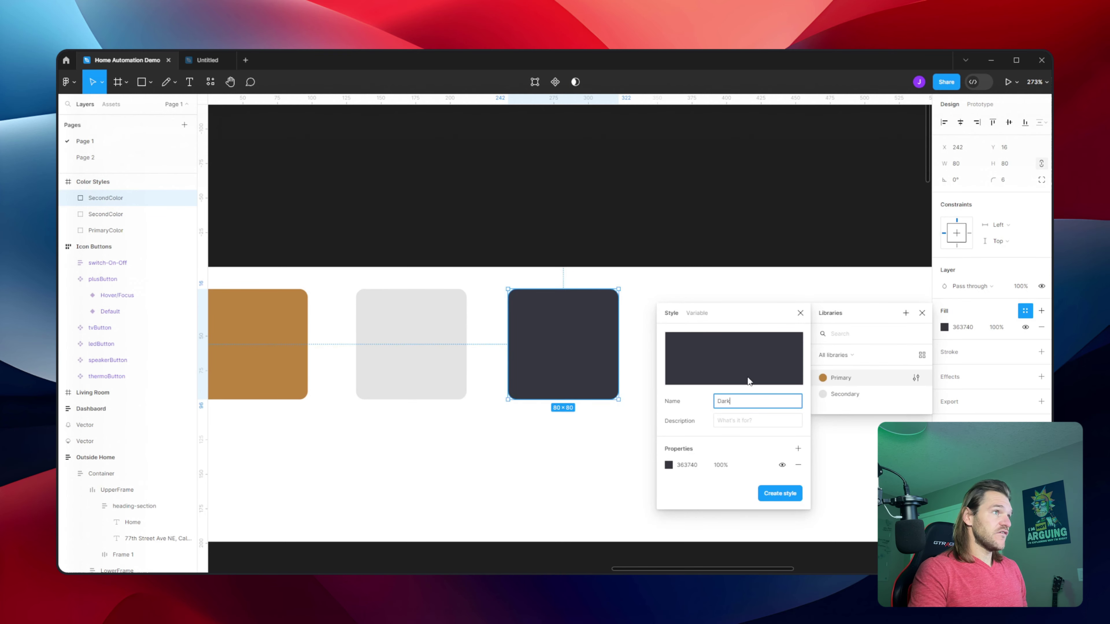
pyautogui.press('Tab')
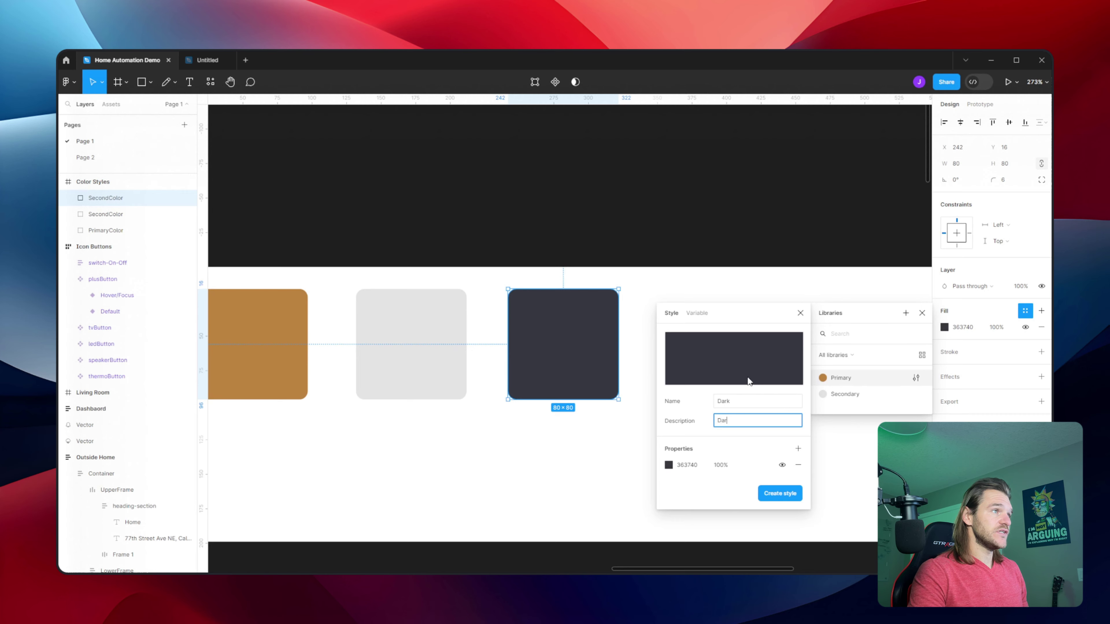
pyautogui.write('Dark Color')
pyautogui.press('Return')
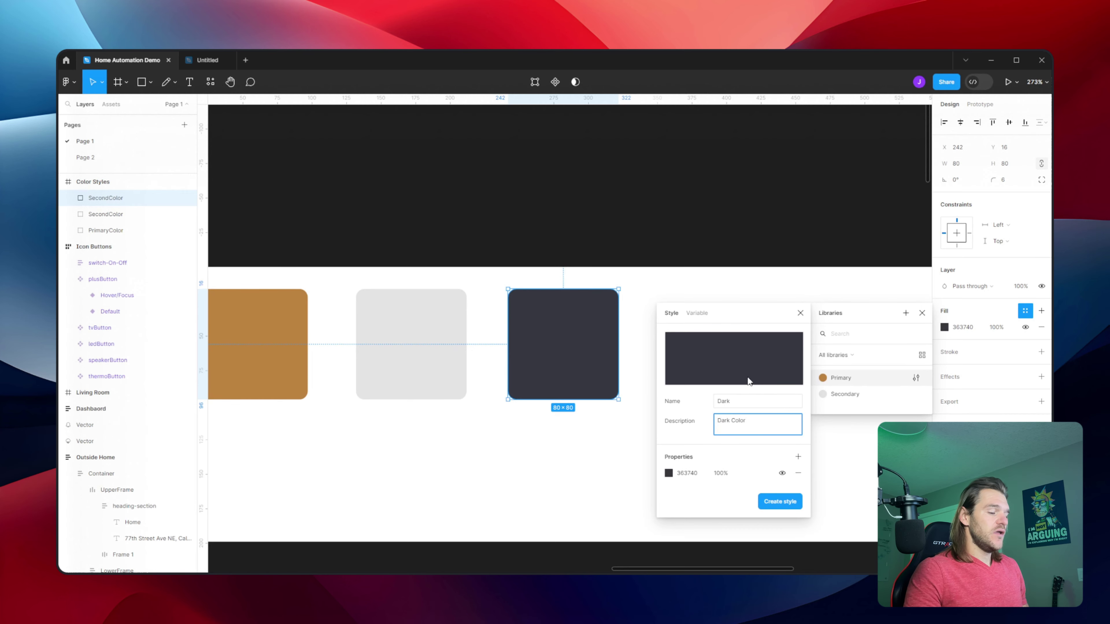
pyautogui.press('BackSpace')
pyautogui.click(780, 494)
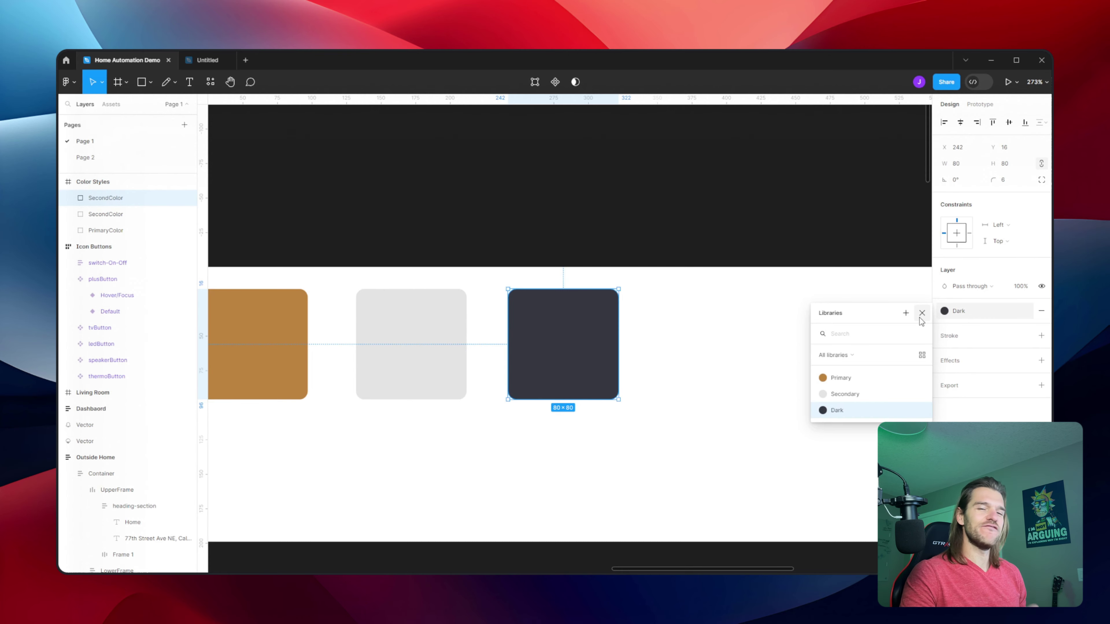
pyautogui.click(921, 313)
pyautogui.press('Escape')
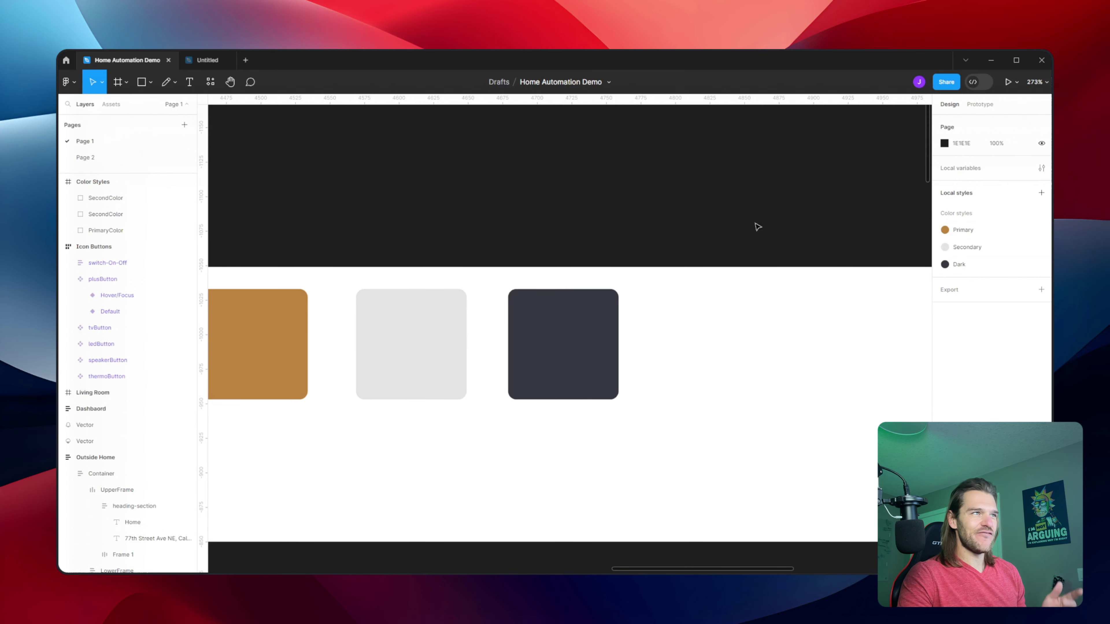
# Copy the fill hex code of the Garage Door card in the Outside Home screen.
pyautogui.press('-')
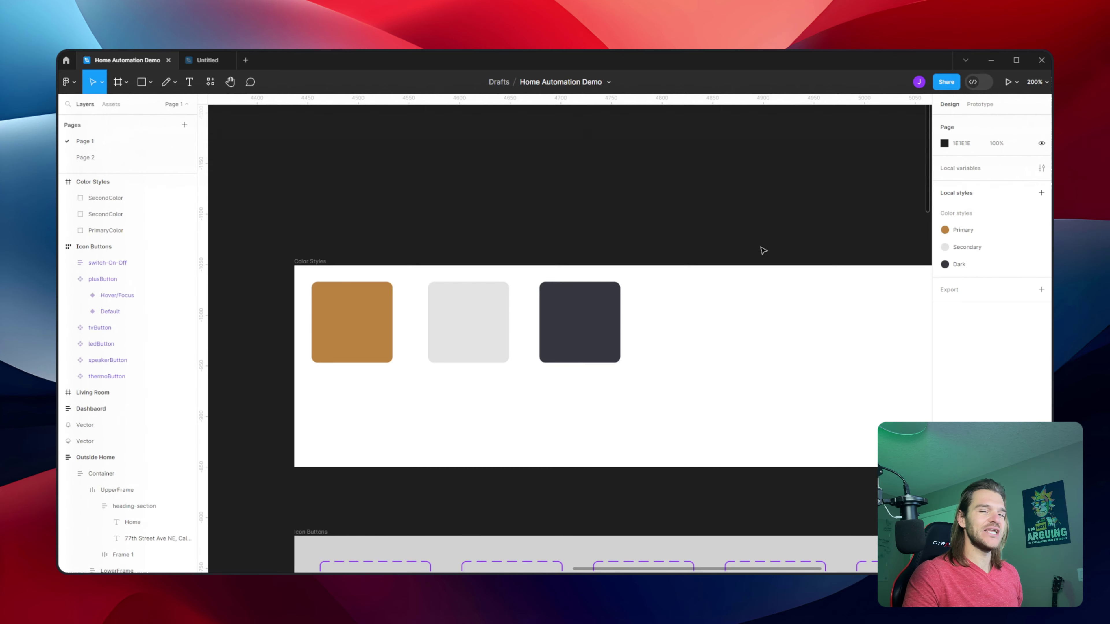
pyautogui.scroll(-10, 763, 251)
pyautogui.scroll(6, 625, 243)
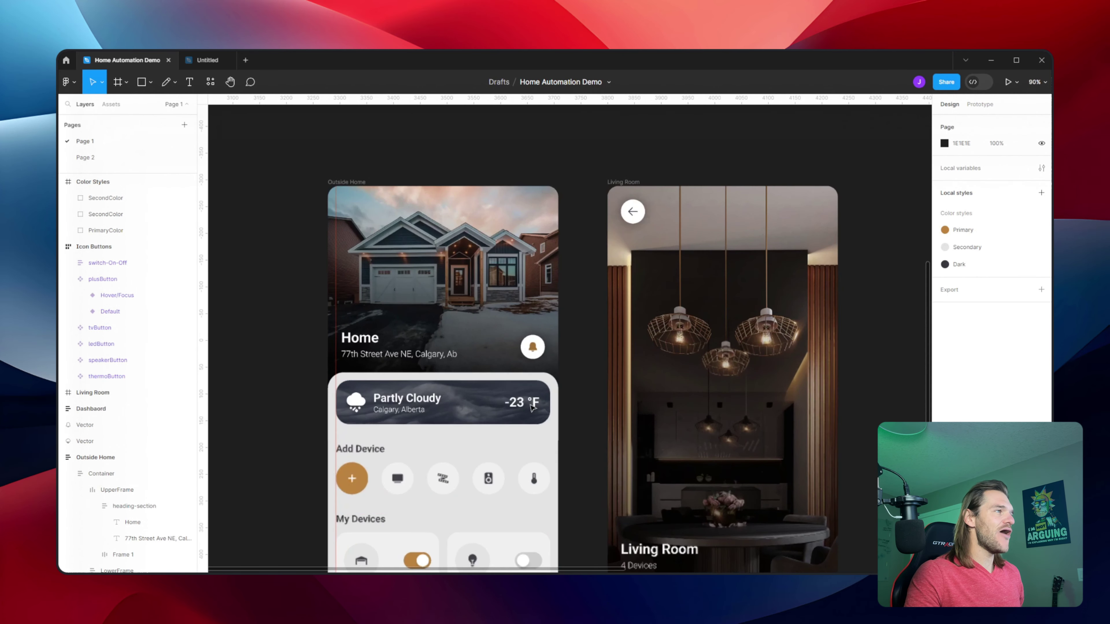
pyautogui.scroll(5, 532, 407)
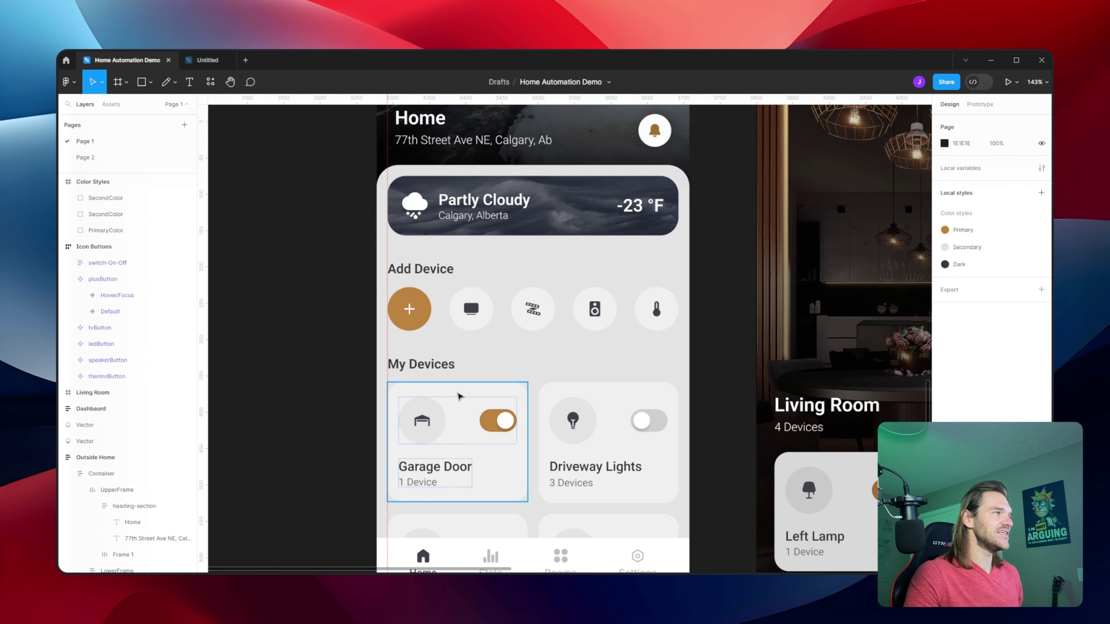
pyautogui.click(459, 395)
pyautogui.scroll(-5, 459, 395)
pyautogui.hscroll(5, 568, 332)
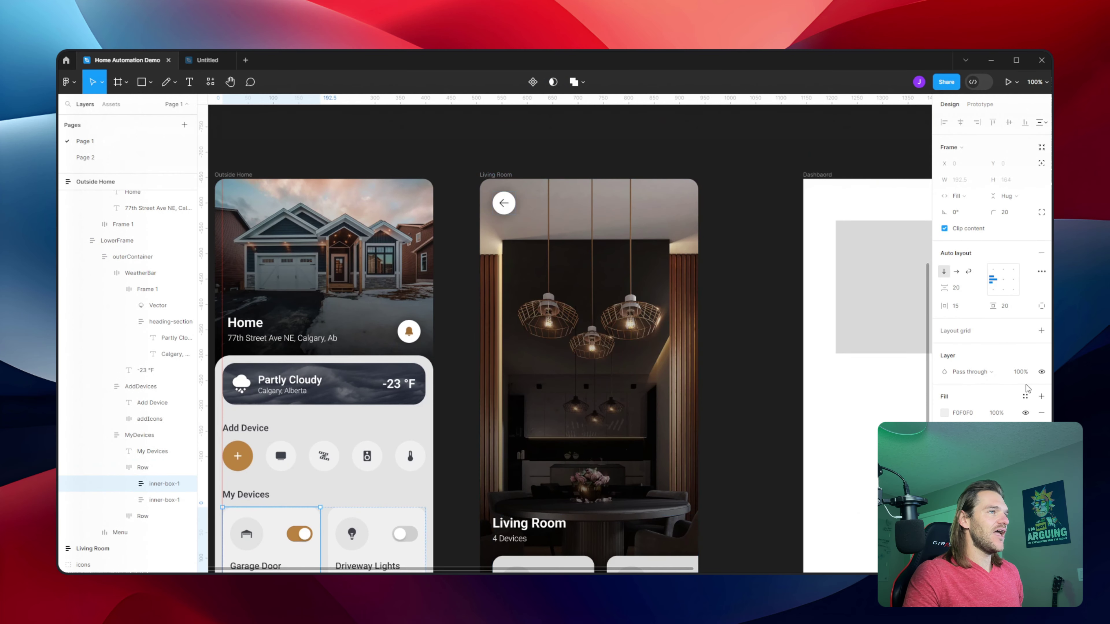
pyautogui.click(965, 413)
pyautogui.click(686, 315)
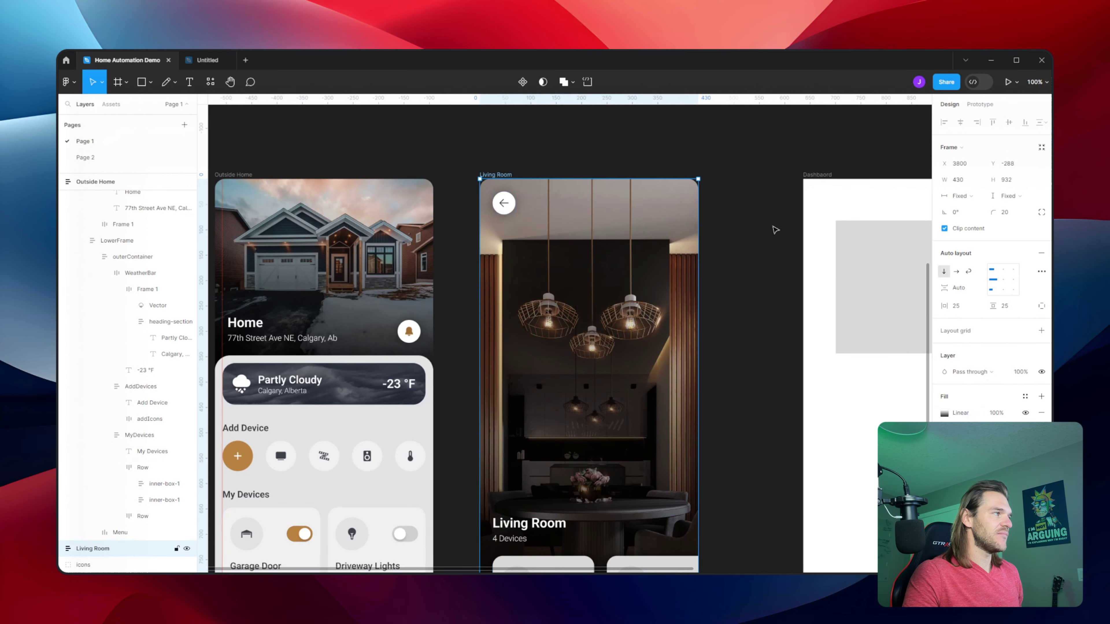
# Duplicate the dark swatch in the Color Styles frame and place the copy beside it at about X 352, Y 16.
pyautogui.scroll(10, 791, 142)
pyautogui.hscroll(10, 790, 142)
pyautogui.click(496, 212)
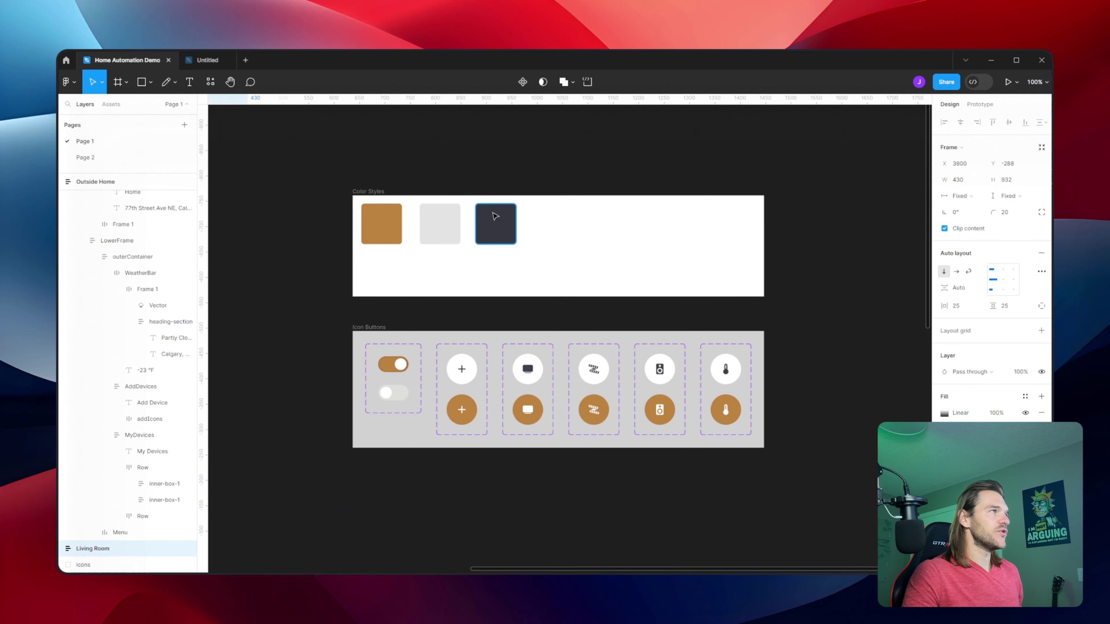
pyautogui.scroll(5, 497, 177)
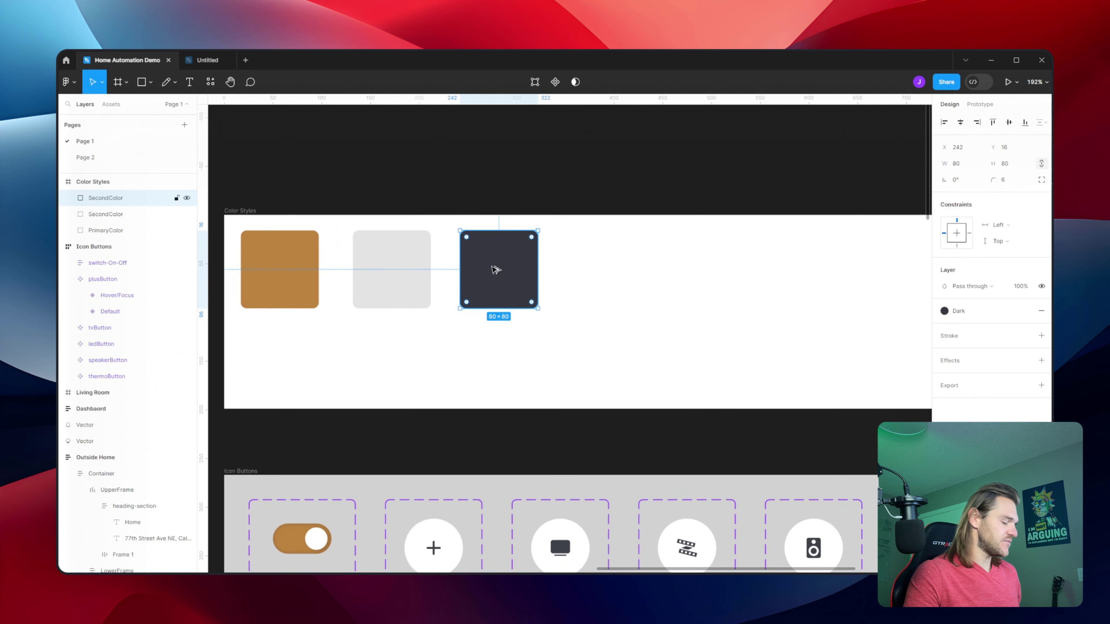
pyautogui.hotkey('ctrl', 'd')
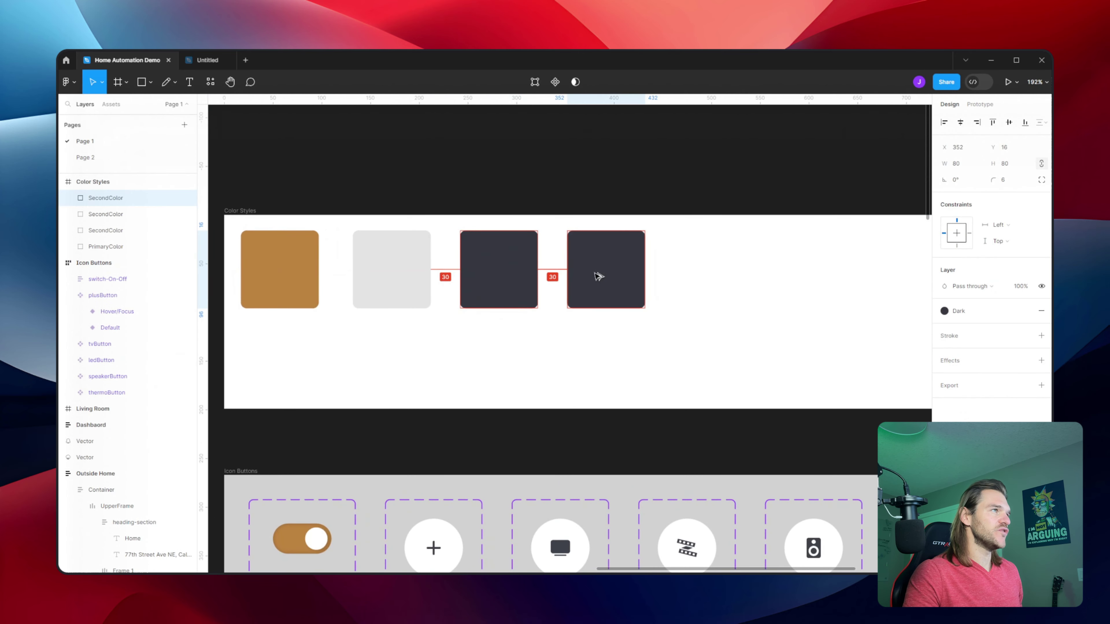
# Detach the Dark style from the fourth swatch and set its fill to hex F0F0F0.
pyautogui.click(1025, 309)
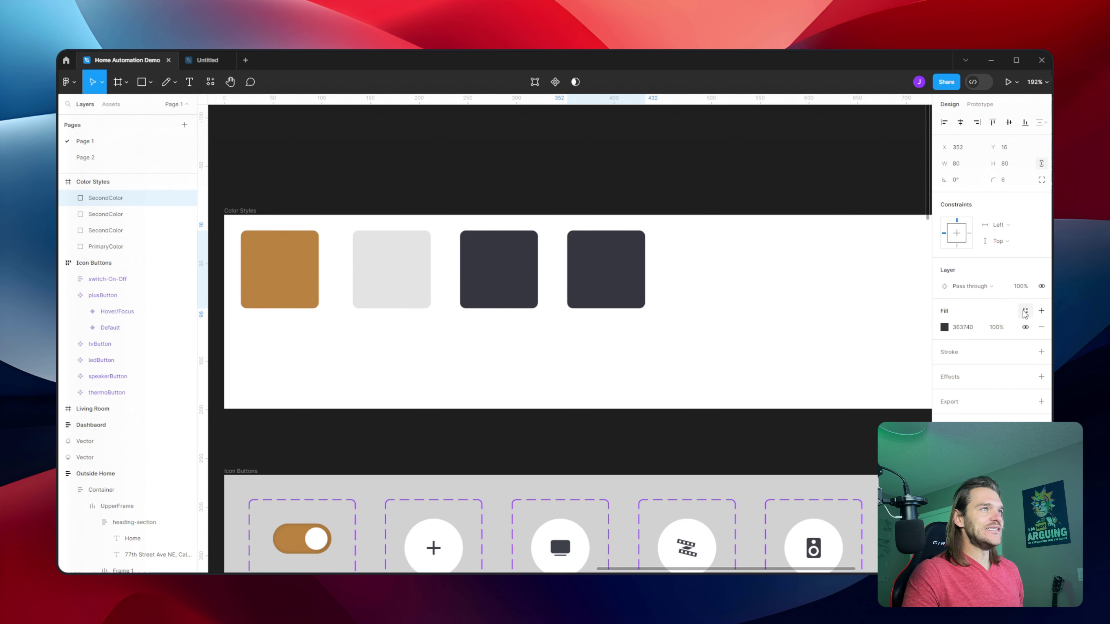
pyautogui.click(944, 328)
pyautogui.click(968, 328)
pyautogui.write('F0F0F0')
pyautogui.press('Return')
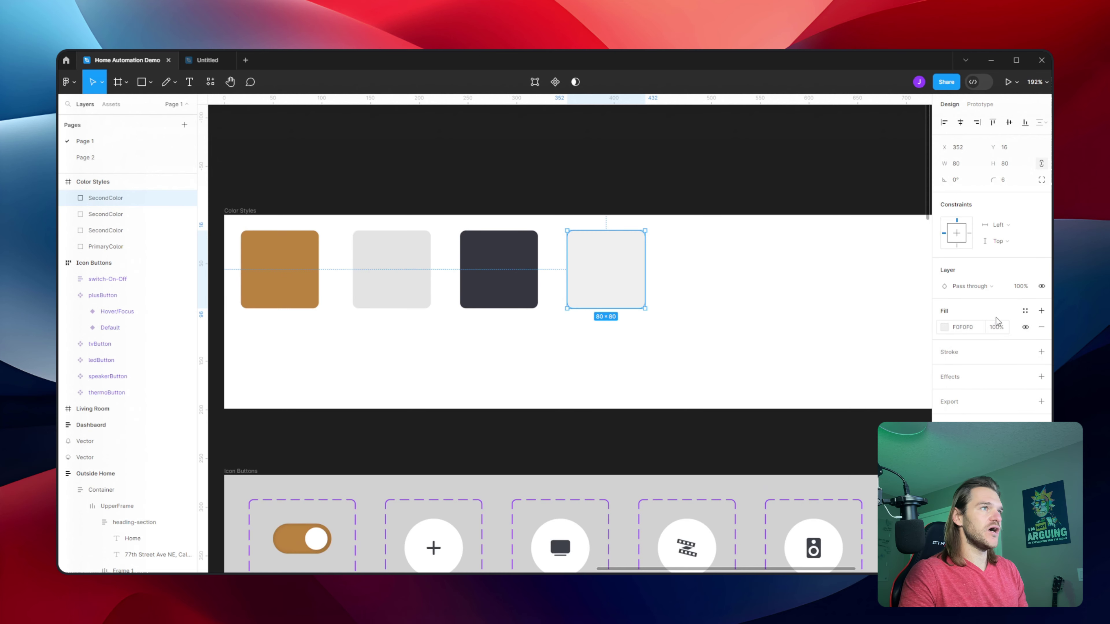
# Create a color style from the fourth swatch's fill, named Light with the description Light Color.
pyautogui.click(1026, 310)
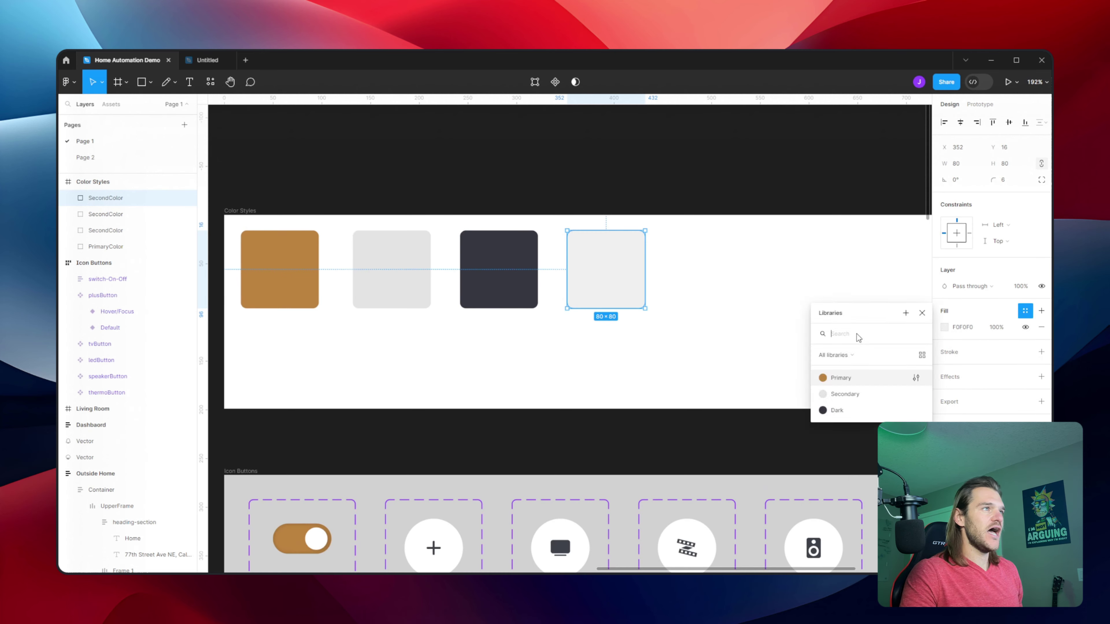
pyautogui.click(905, 313)
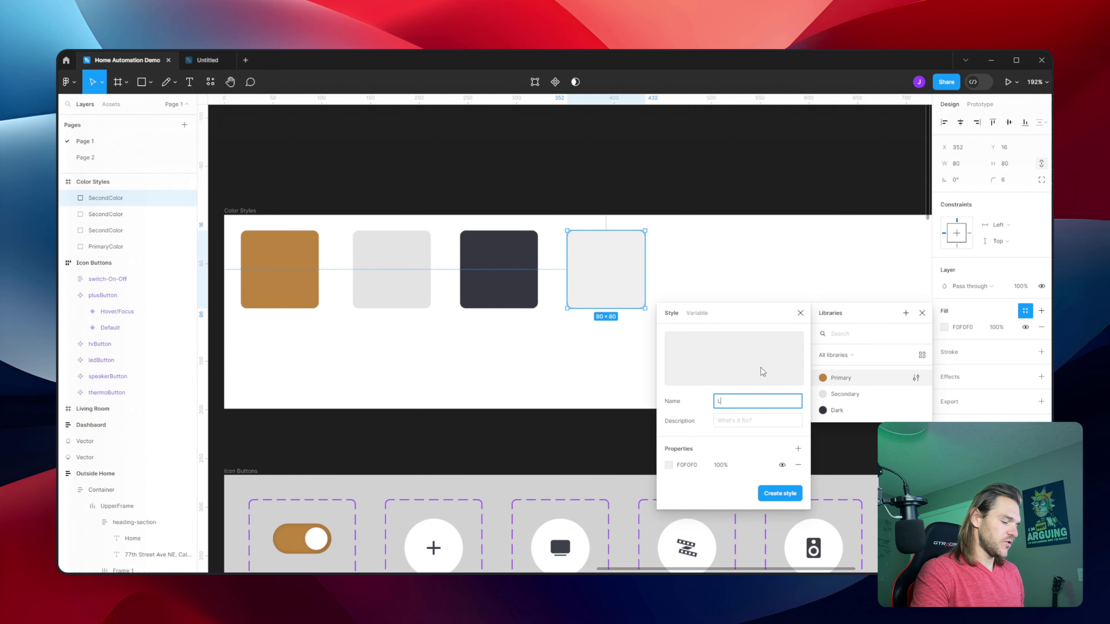
pyautogui.press('Tab')
pyautogui.write('L')
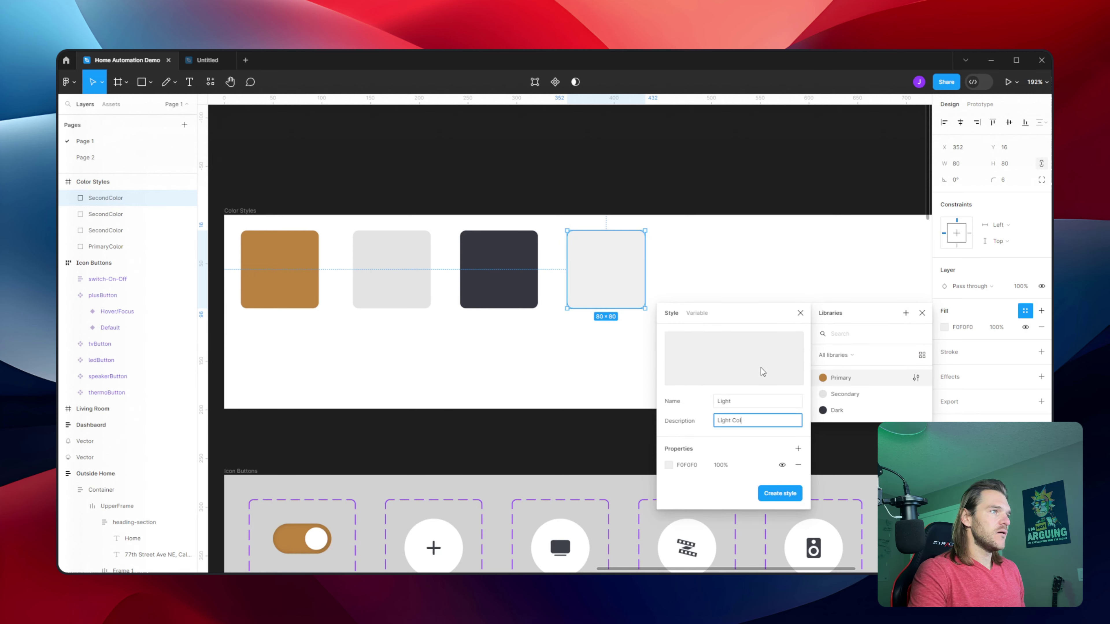
pyautogui.click(776, 495)
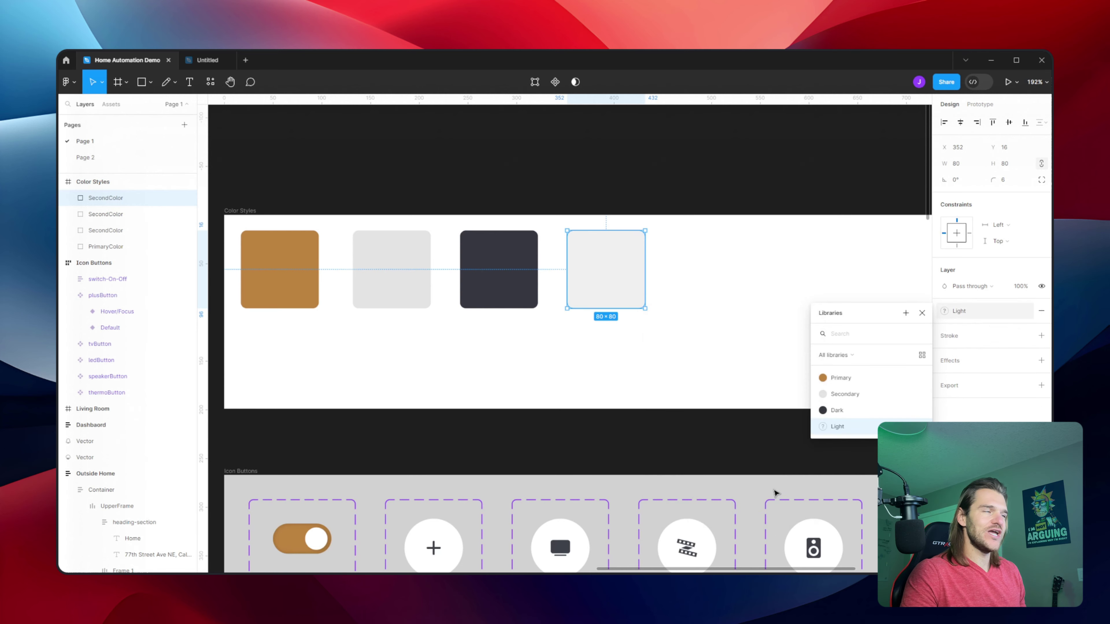
pyautogui.click(682, 179)
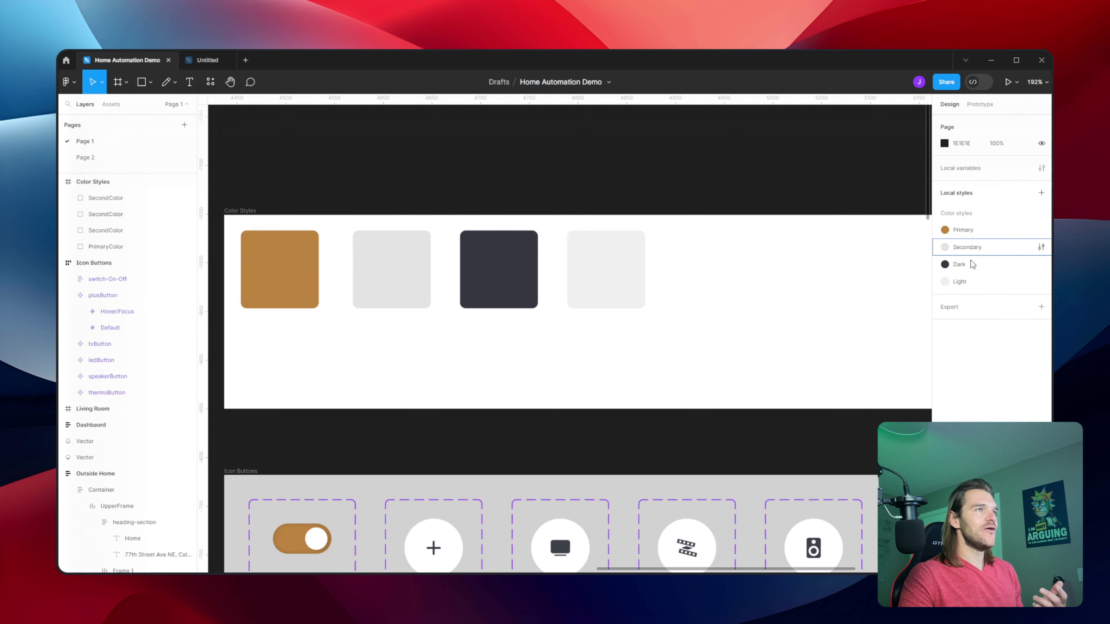
# Examine the Outside Home screen, including its device cards and bottom menu, for colors that still need a style.
pyautogui.hotkey('shift', '0')
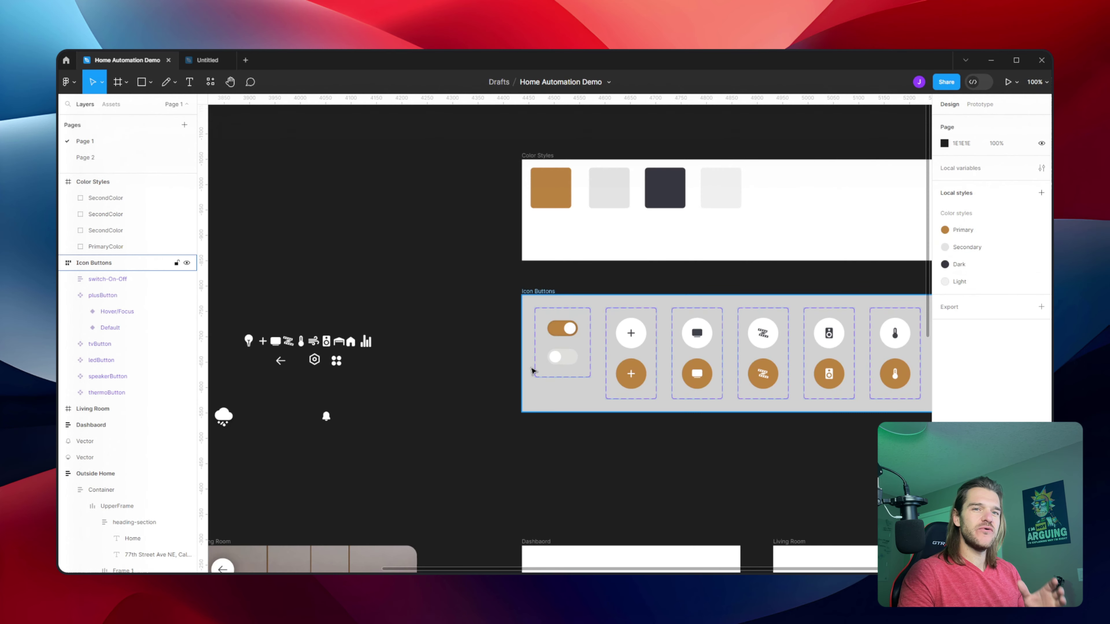
pyautogui.scroll(-8, 725, 186)
pyautogui.hscroll(-9, 704, 206)
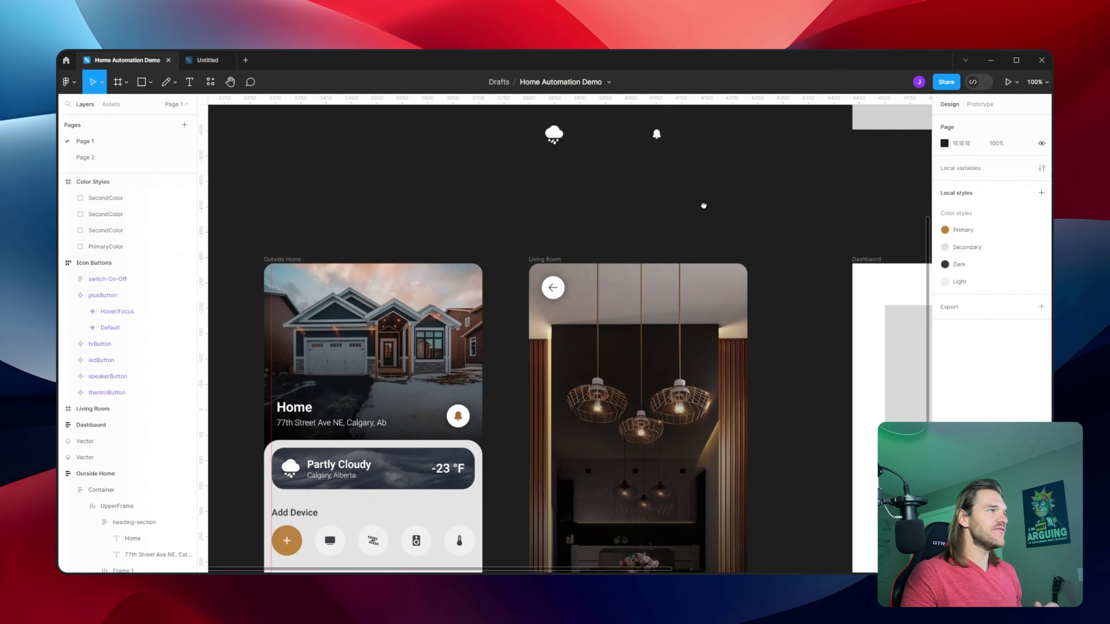
pyautogui.moveTo(647, 370); pyautogui.dragTo(665, 259)
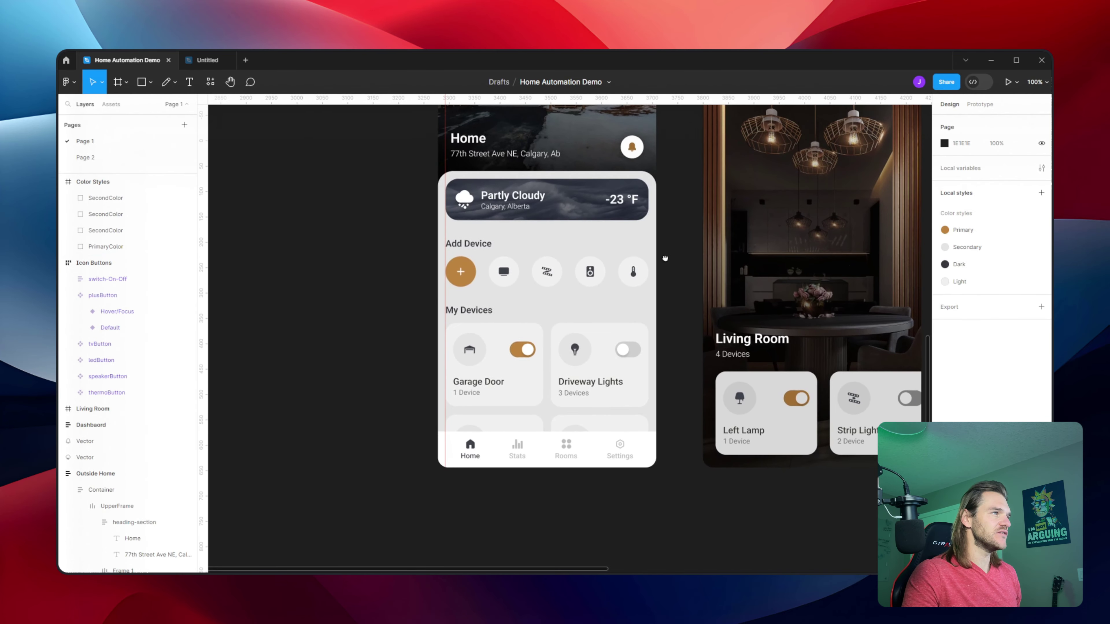
pyautogui.scroll(3, 603, 339)
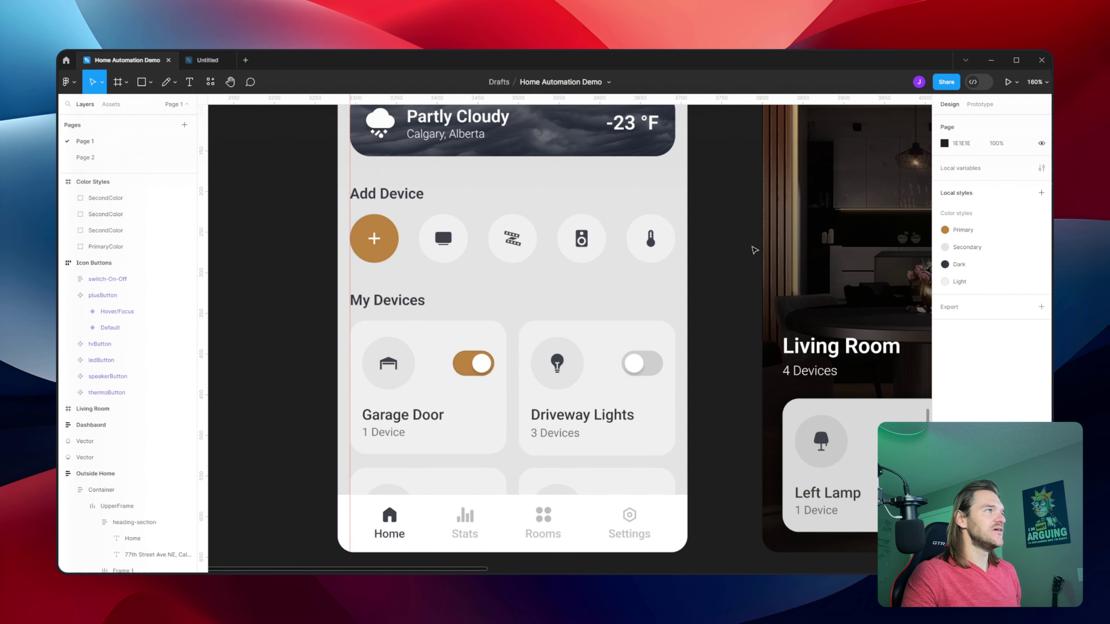
pyautogui.scroll(-5, 754, 250)
pyautogui.hscroll(10, 508, 391)
pyautogui.scroll(6, 508, 392)
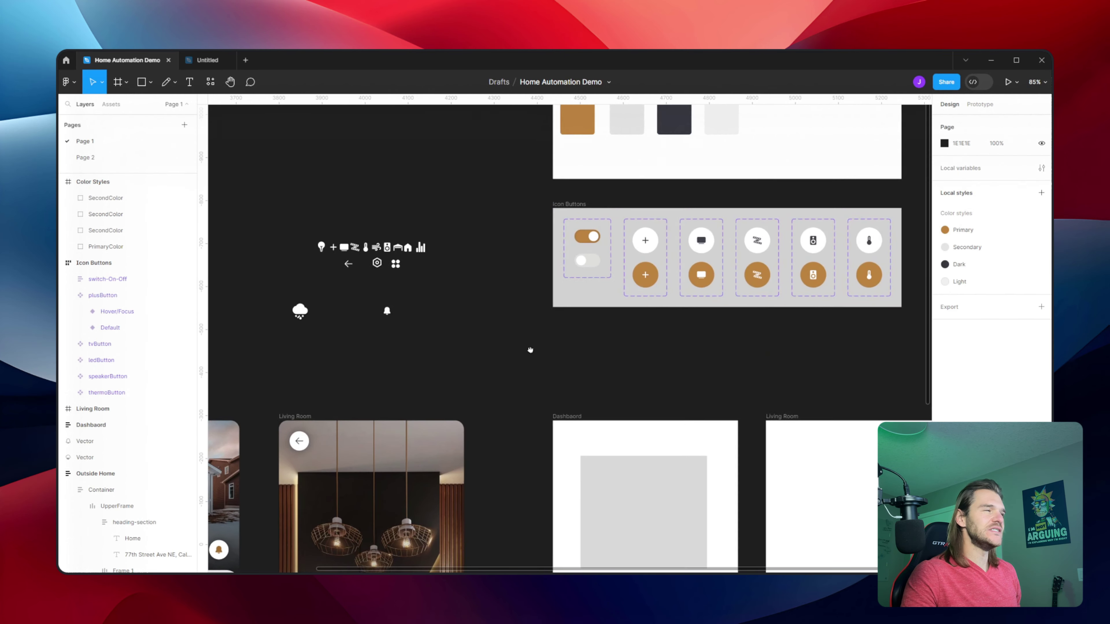
# Duplicate the fourth, light swatch in the Color Styles frame and place the copy beside it at about X 462, Y 16.
pyautogui.scroll(5, 530, 349)
pyautogui.hscroll(5, 438, 314)
pyautogui.scroll(3, 458, 265)
pyautogui.click(511, 253)
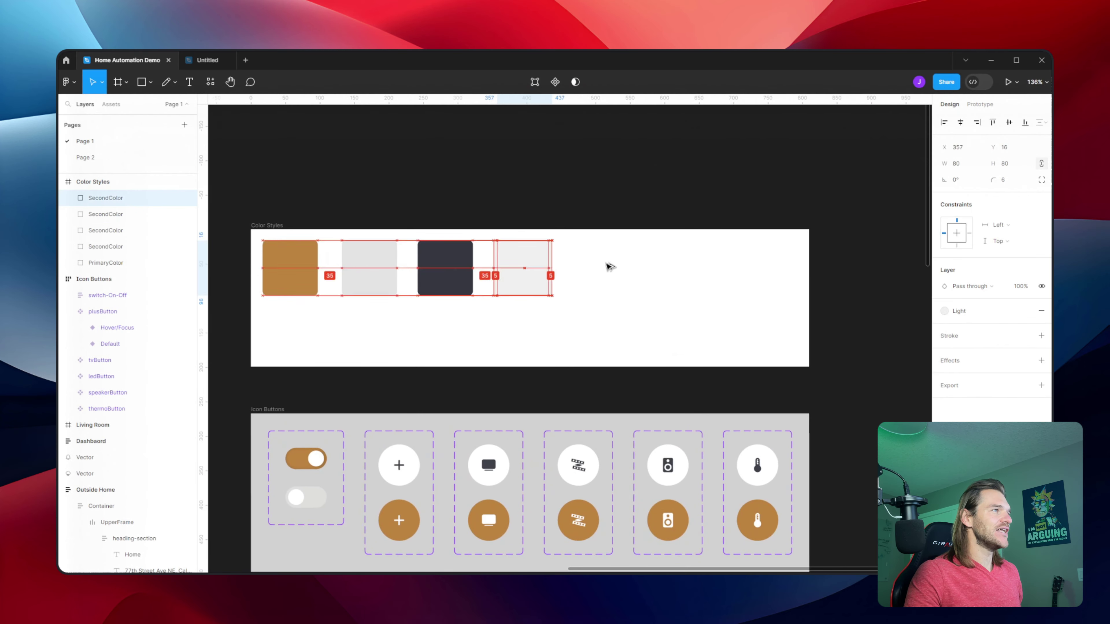
pyautogui.hotkey('ctrl', 'd')
pyautogui.moveTo(610, 267); pyautogui.dragTo(581, 256)
pyautogui.click(586, 260)
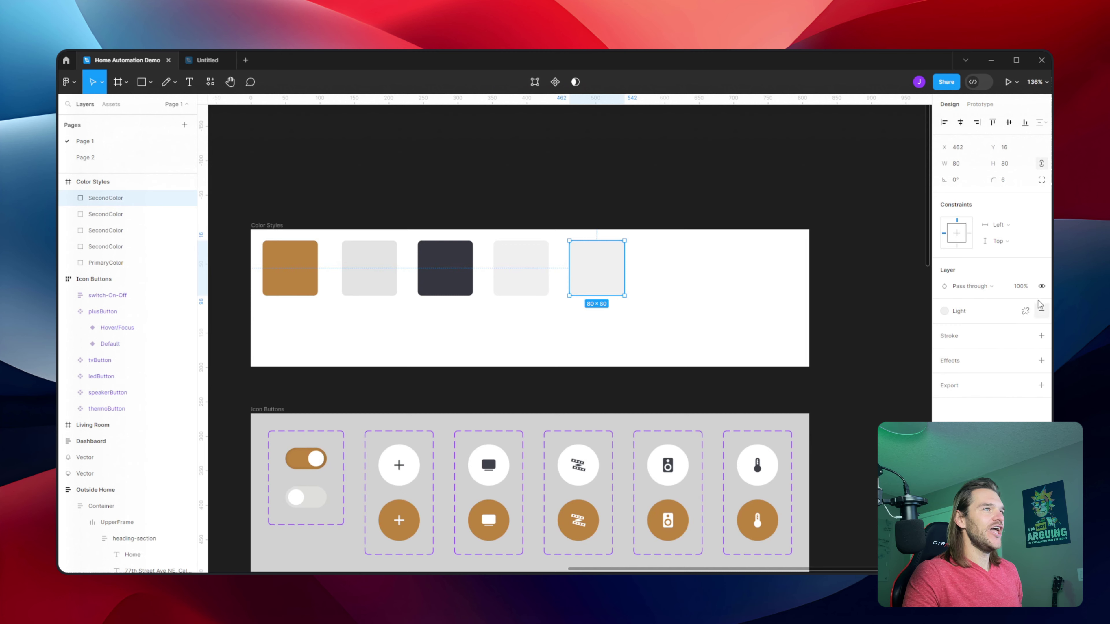
# Detach the Light style from the fifth swatch and set its fill to white, hex FFFFFF.
pyautogui.click(1042, 308)
pyautogui.click(1041, 311)
pyautogui.click(944, 327)
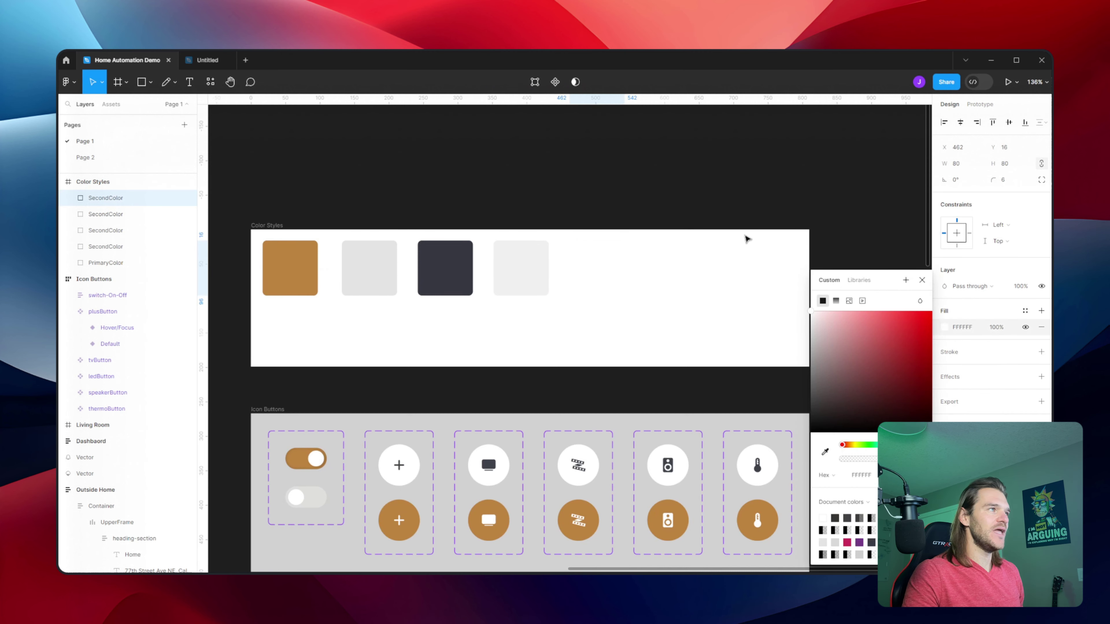
pyautogui.click(973, 310)
# Create a color style from the fifth swatch's fill, named White with the description White Color.
pyautogui.click(1025, 310)
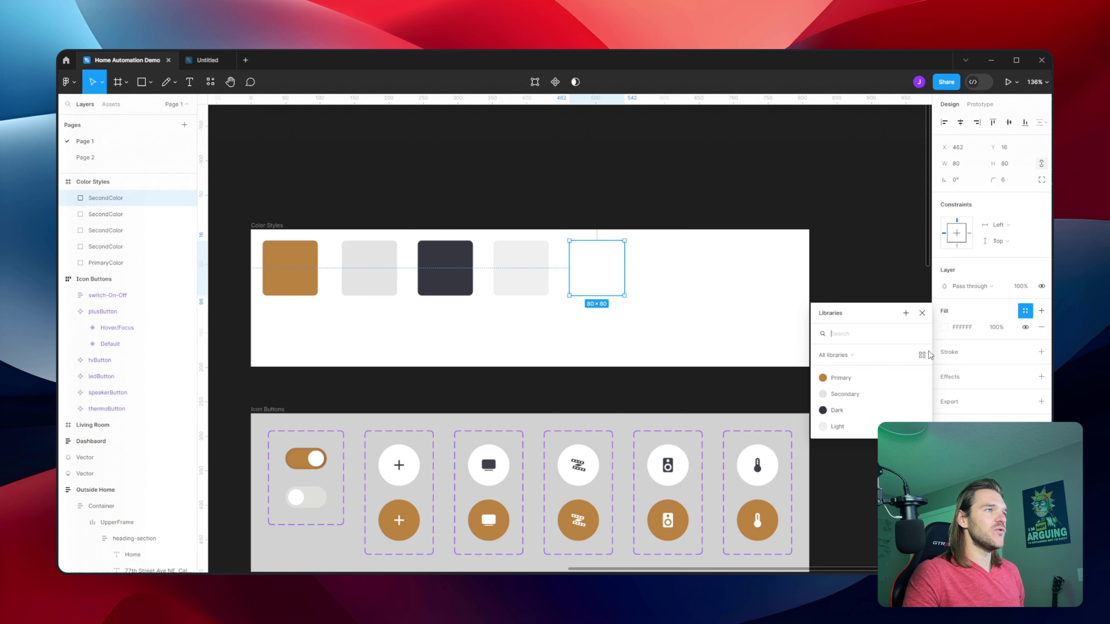
pyautogui.click(905, 313)
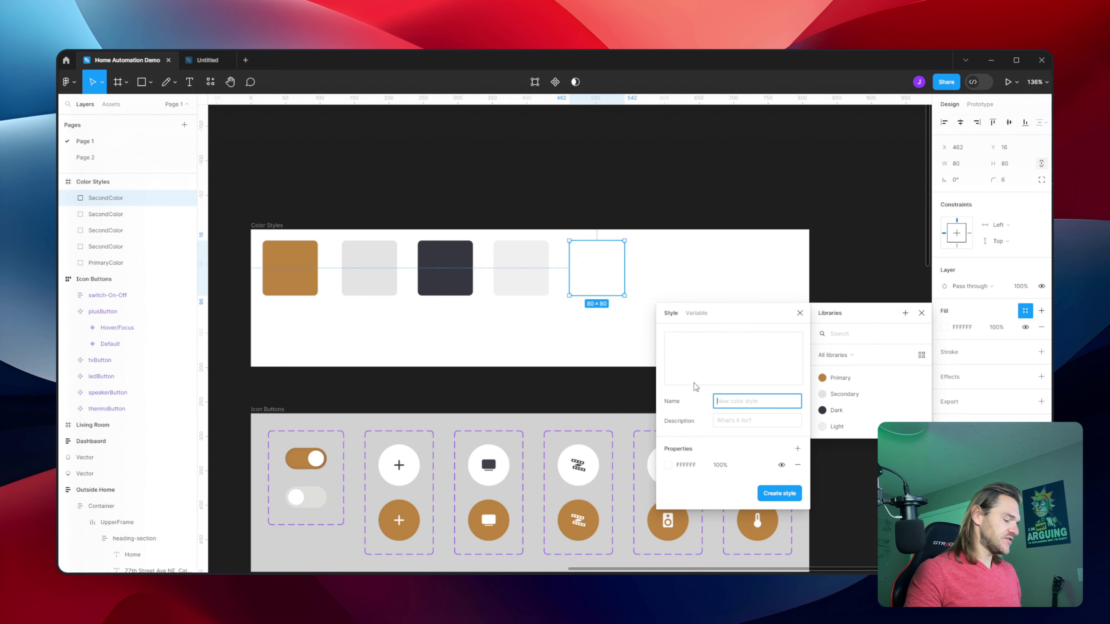
pyautogui.write('White')
pyautogui.press('Tab')
pyautogui.write('White Color')
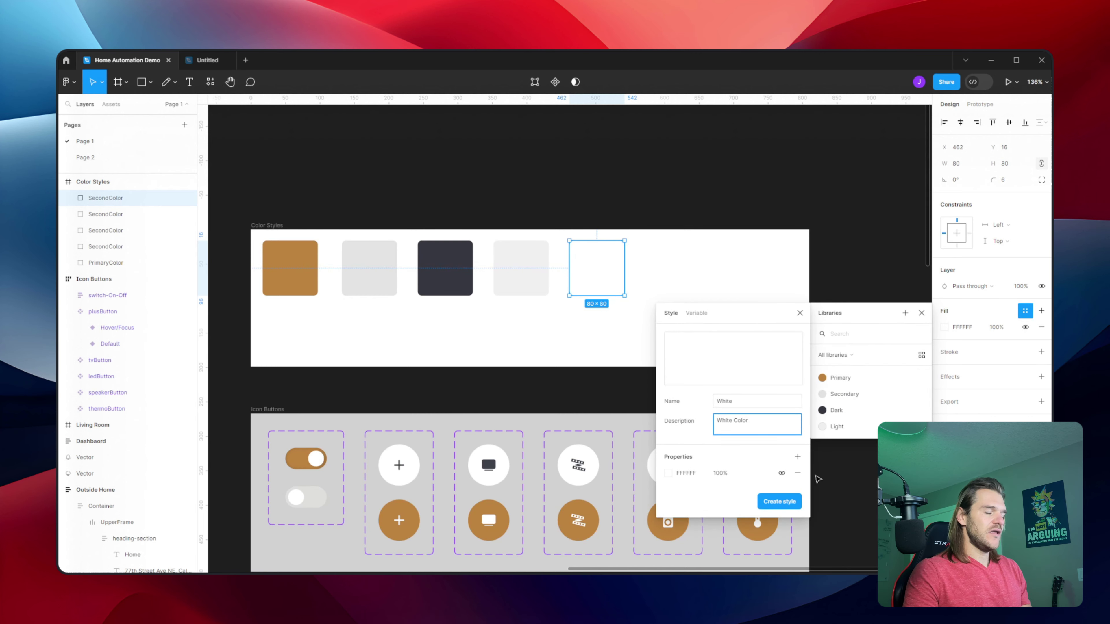
pyautogui.click(780, 493)
pyautogui.click(690, 195)
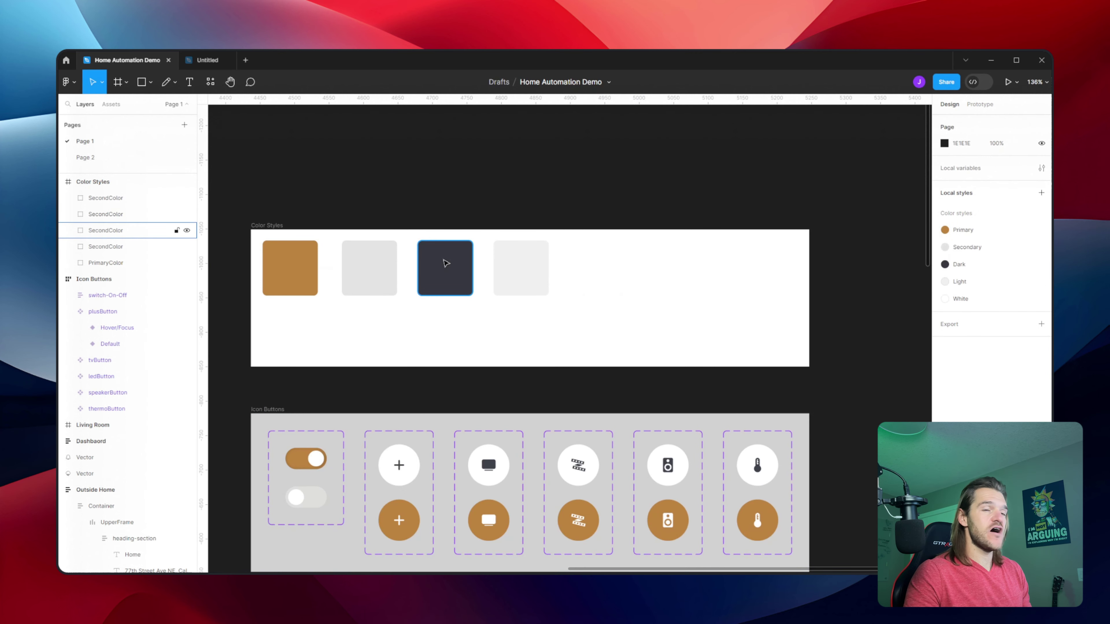
# Apply auto layout to the Color Styles frame so it hugs its row of swatches.
pyautogui.click(270, 226)
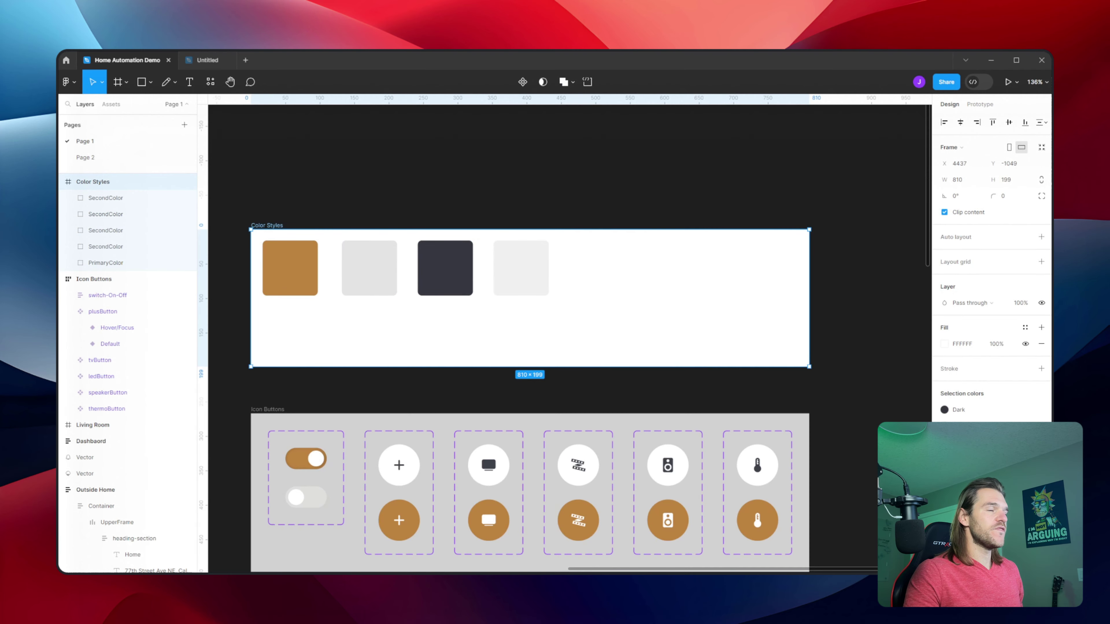
pyautogui.click(1042, 237)
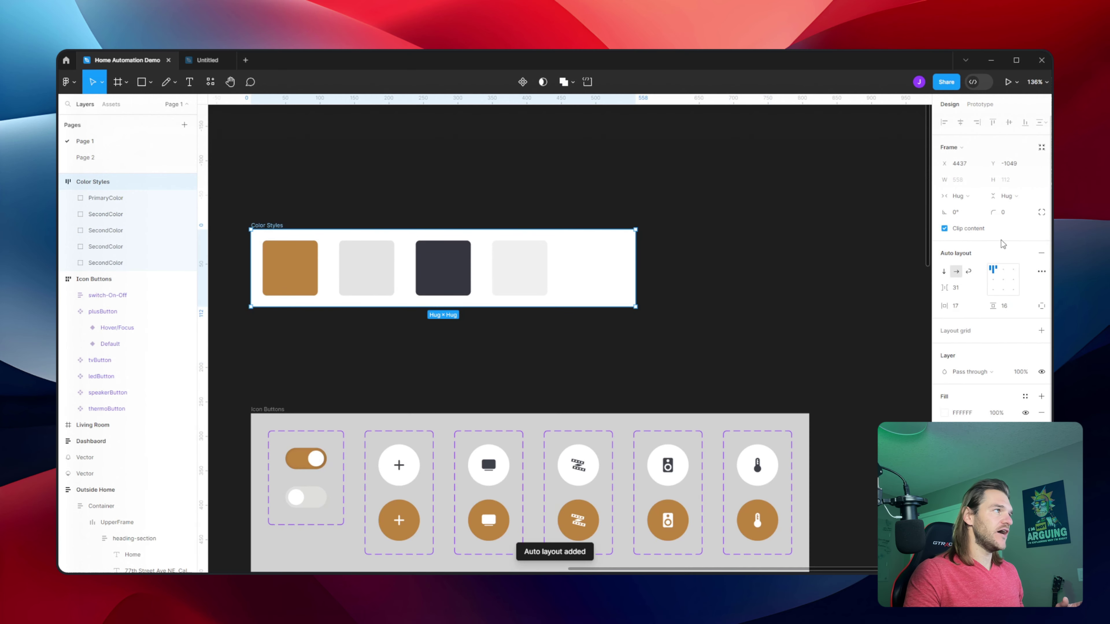
pyautogui.click(567, 209)
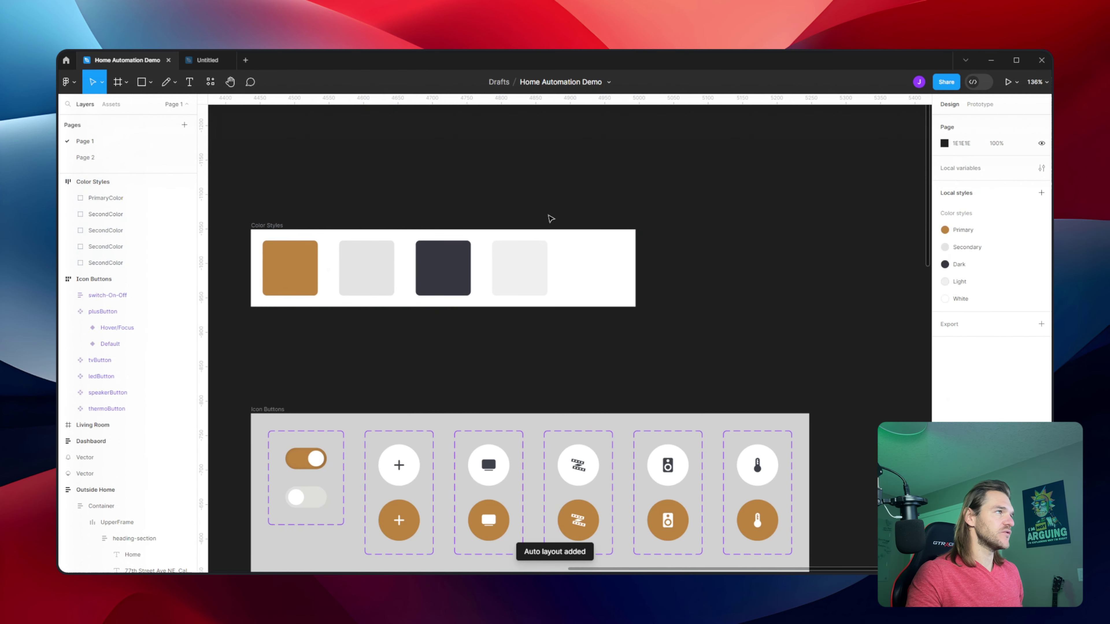
# Move the Color Styles frame straight down to about Y -939, just above the Icon Buttons frame.
pyautogui.scroll(3, 542, 218)
pyautogui.scroll(-2, 436, 193)
pyautogui.hscroll(-4, 428, 195)
pyautogui.scroll(-1, 428, 195)
pyautogui.click(401, 180)
pyautogui.moveTo(401, 180); pyautogui.dragTo(400, 273)
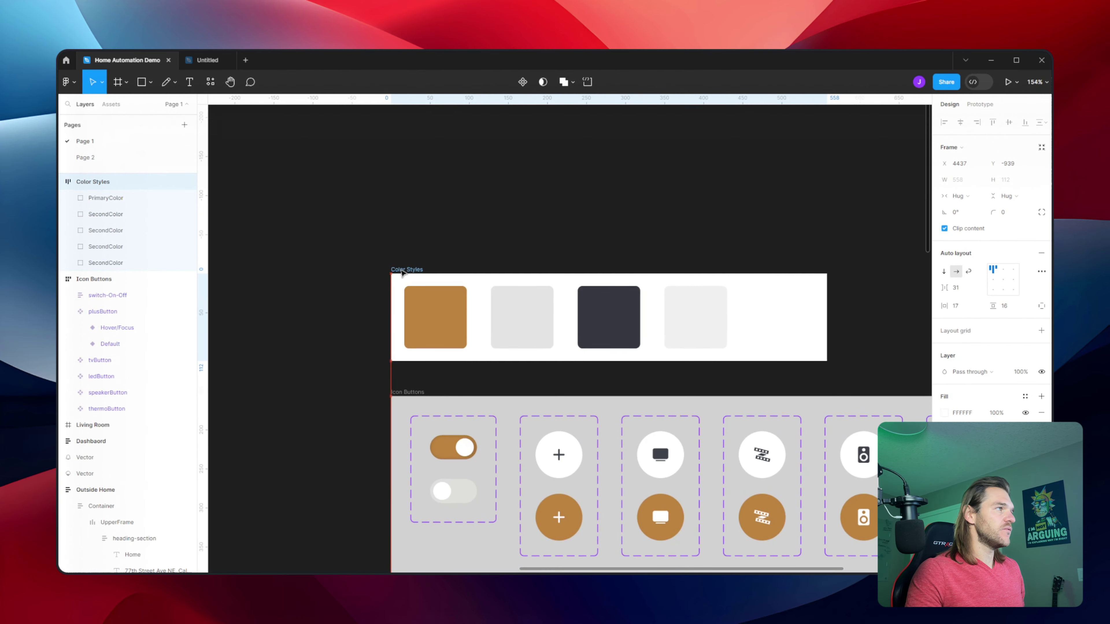
pyautogui.click(496, 186)
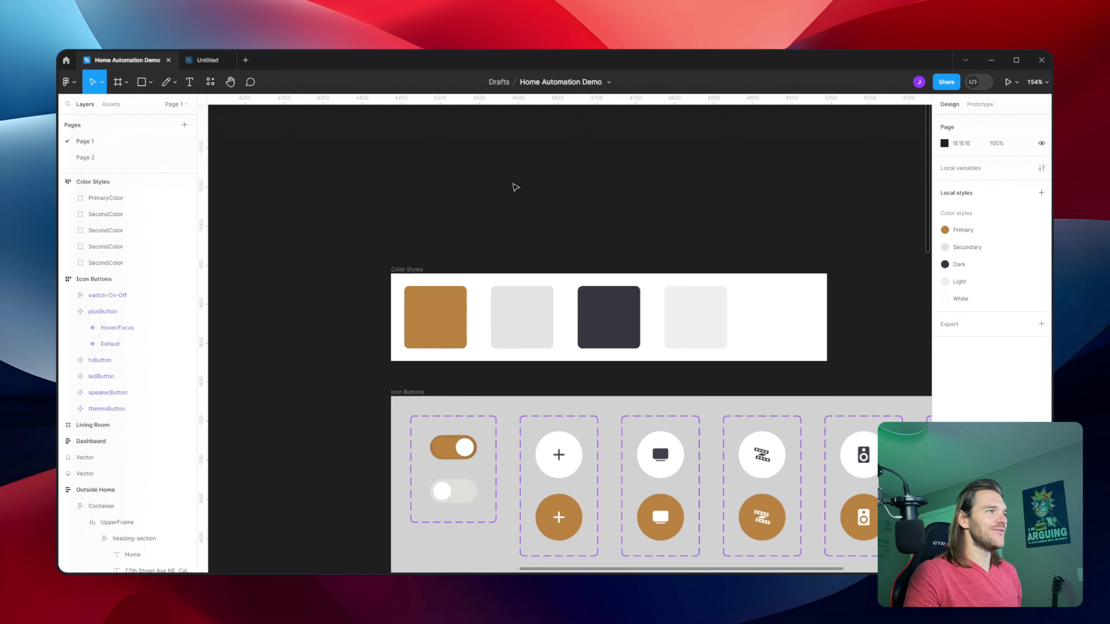
# Draw a new frame about 469 × 334 on the empty canvas beside the Color Styles and Icon Buttons frames.
pyautogui.scroll(-3, 581, 193)
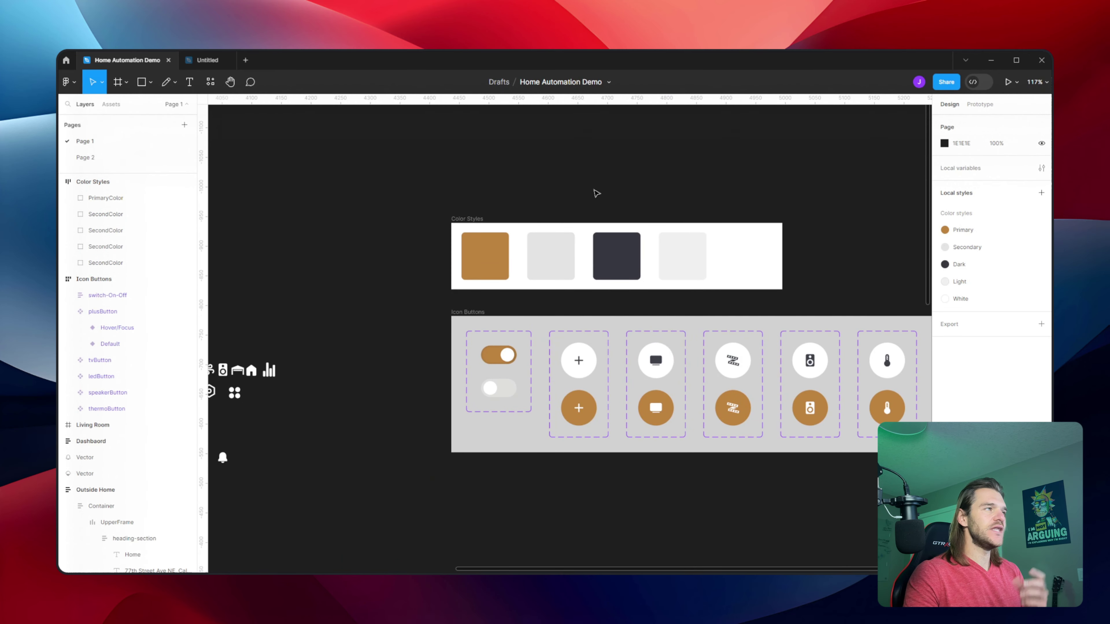
pyautogui.hscroll(5, 605, 185)
pyautogui.press('f')
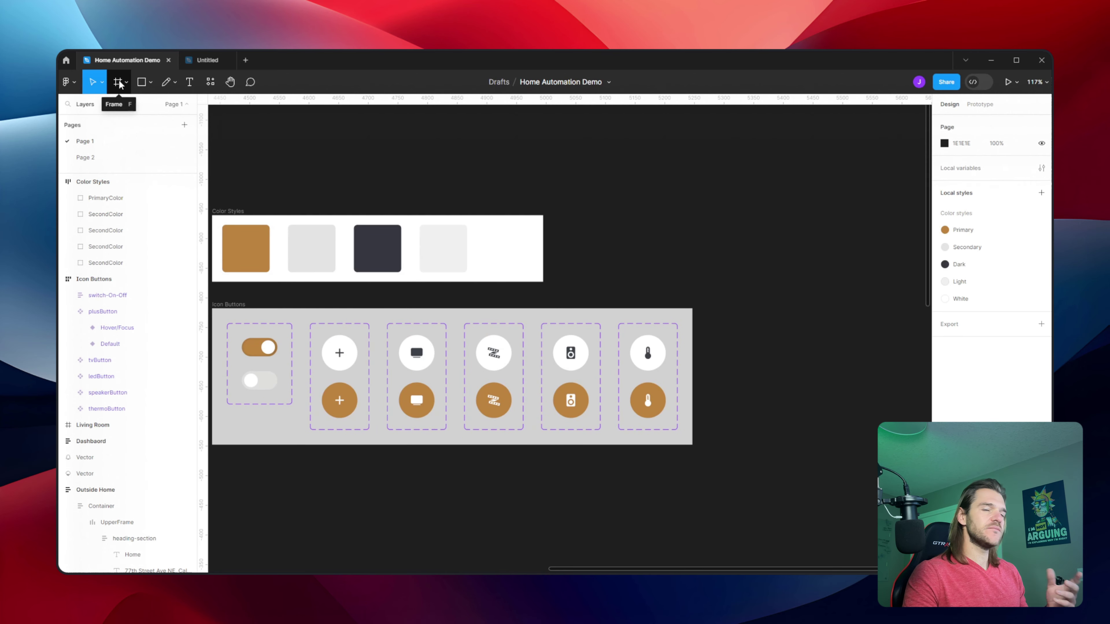
pyautogui.moveTo(745, 216); pyautogui.dragTo(901, 413)
# Select the Home heading text in the Outside Home screen to inspect its text properties.
pyautogui.scroll(-5, 555, 310)
pyautogui.keyDown('ctrl'); pyautogui.scroll(-4, 553, 320); pyautogui.keyUp('ctrl')
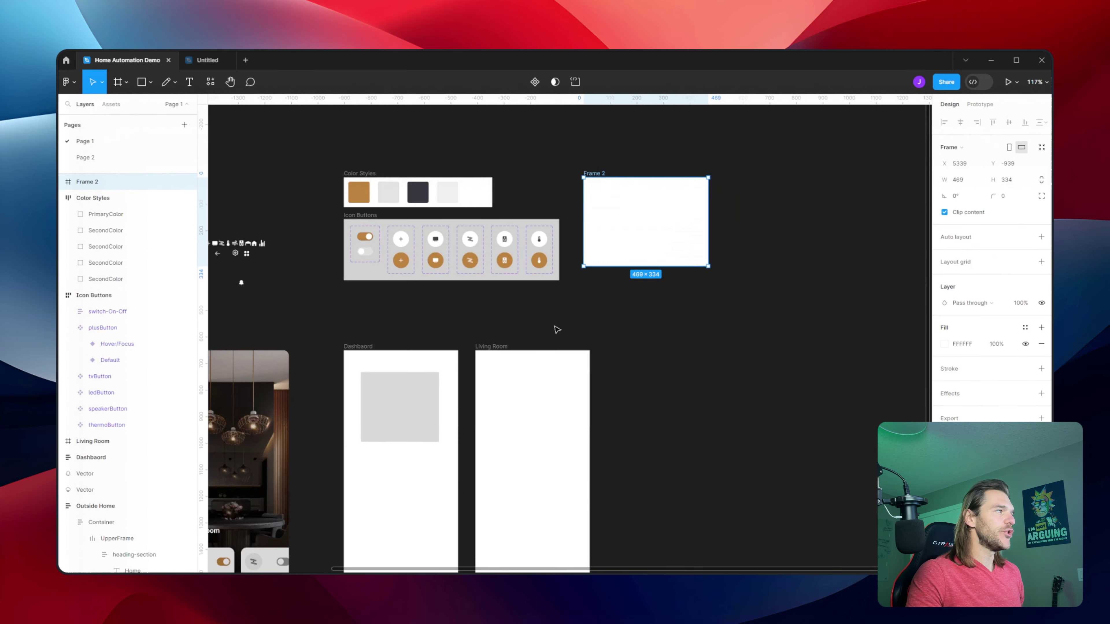
pyautogui.moveTo(567, 261); pyautogui.dragTo(862, 182)
pyautogui.keyDown('ctrl'); pyautogui.scroll(4, 365, 378); pyautogui.keyUp('ctrl')
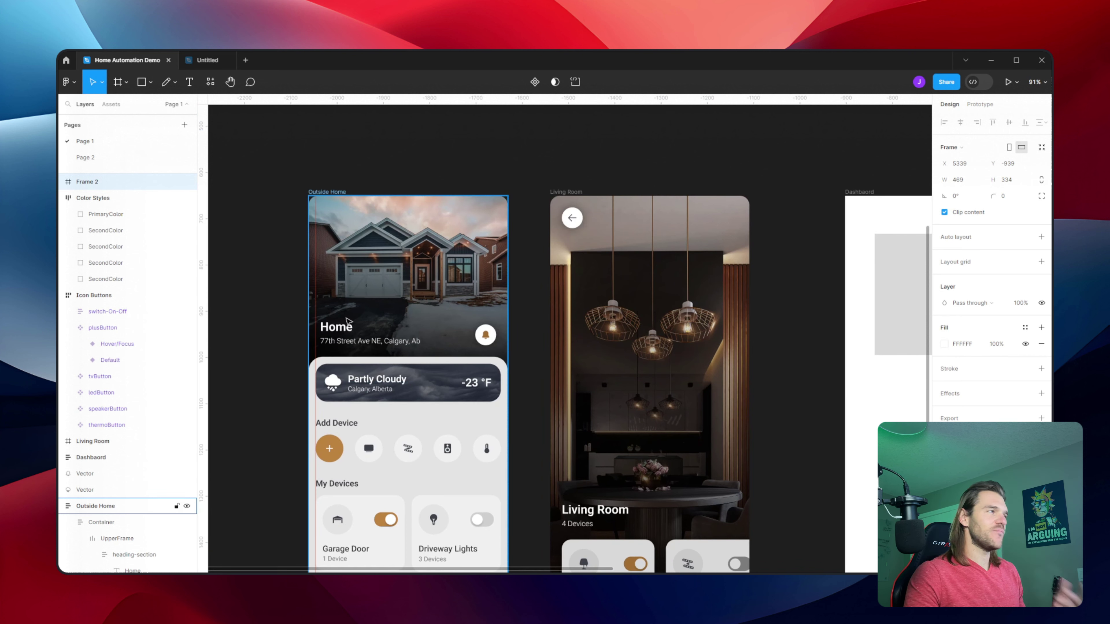
pyautogui.keyDown('ctrl'); pyautogui.click(340, 327); pyautogui.keyUp('ctrl')
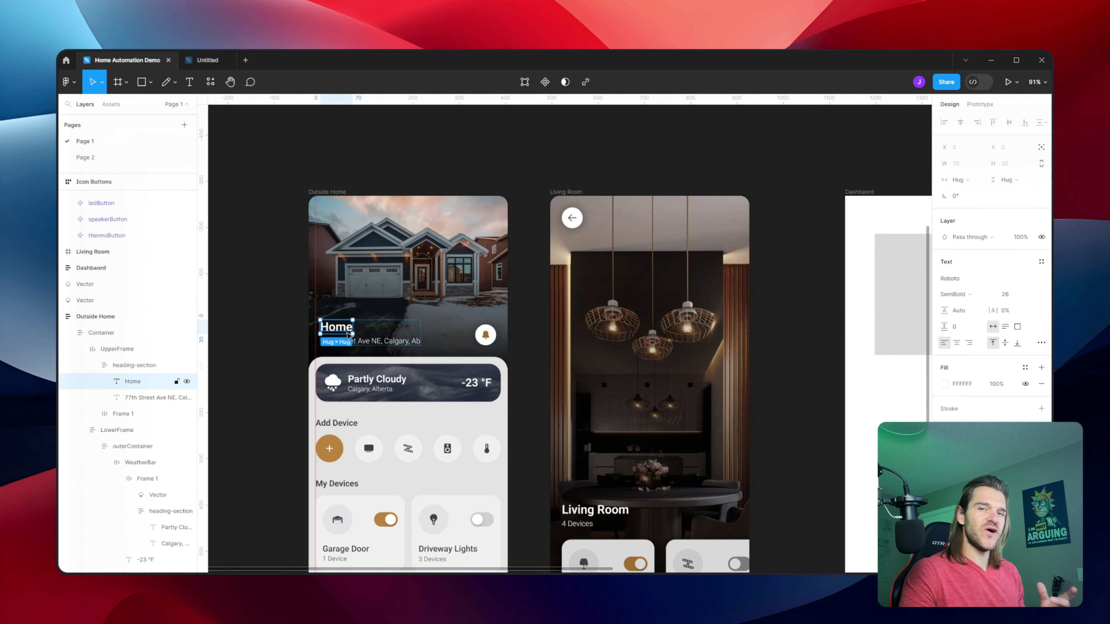